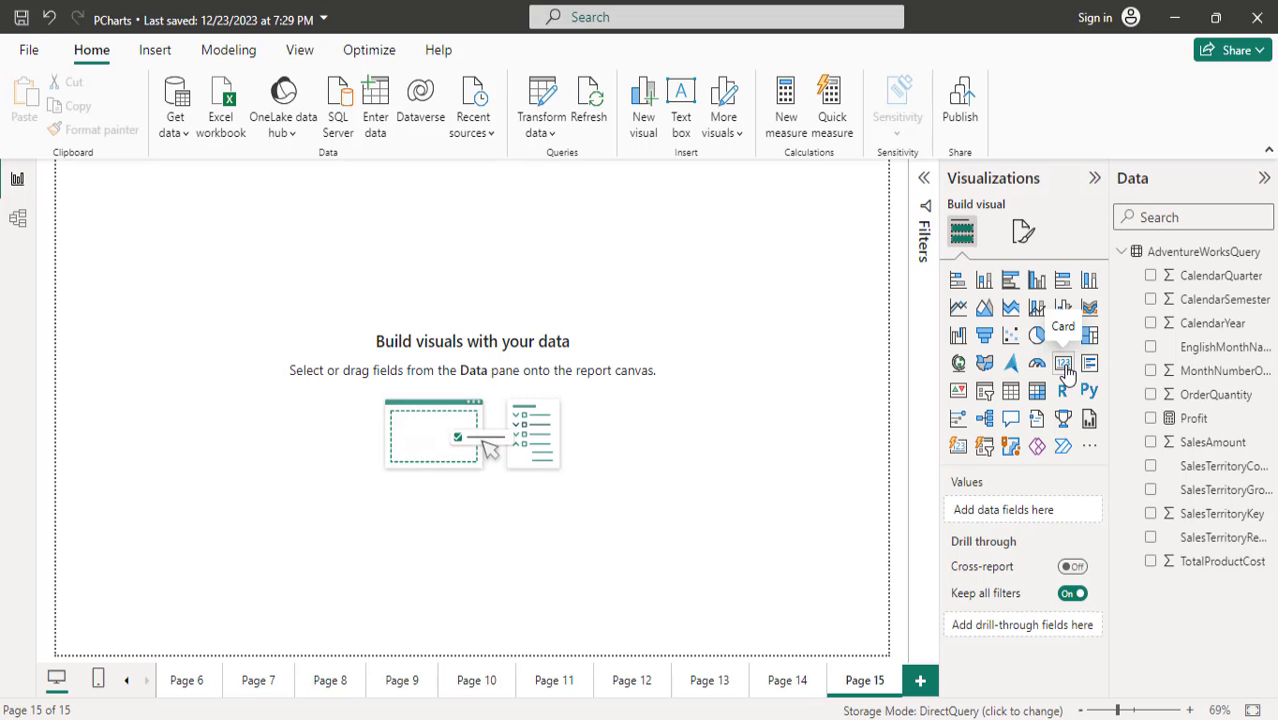
# Step: Add a card showing total SalesAmount (80.45M) and shorten it
pyautogui.click(1066, 370)
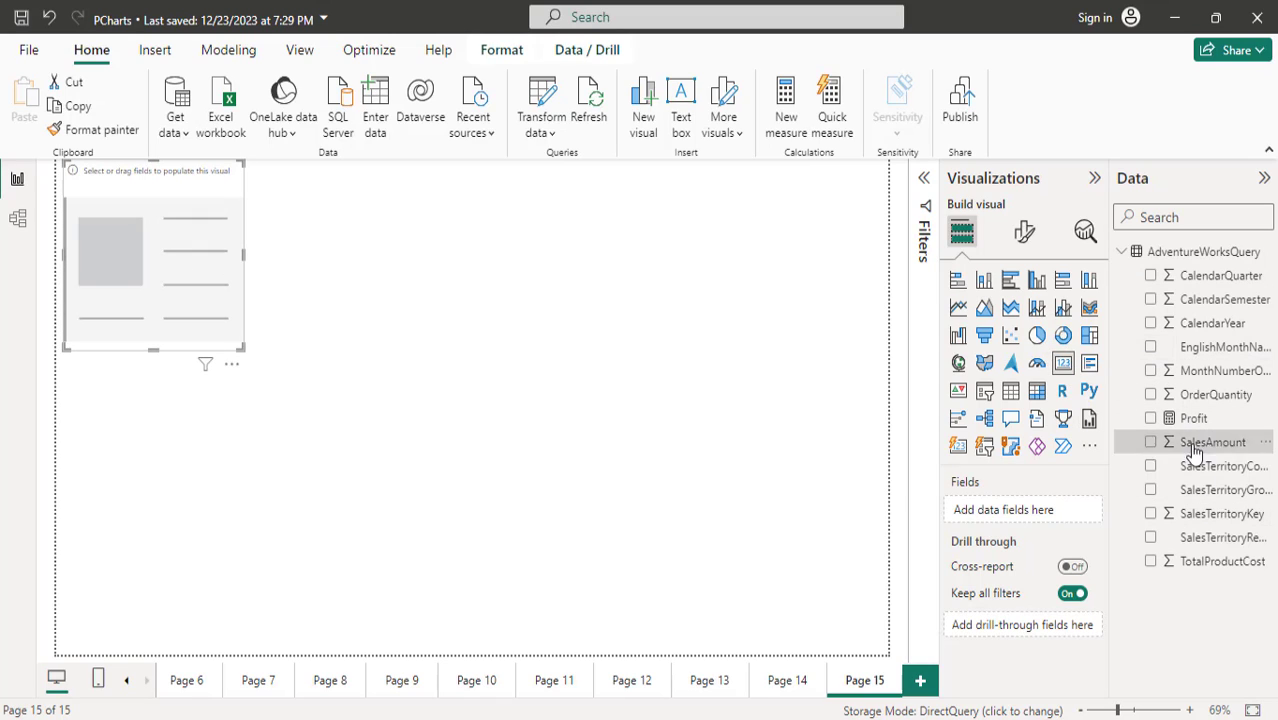
pyautogui.moveTo(1193, 448); pyautogui.dragTo(1052, 504)
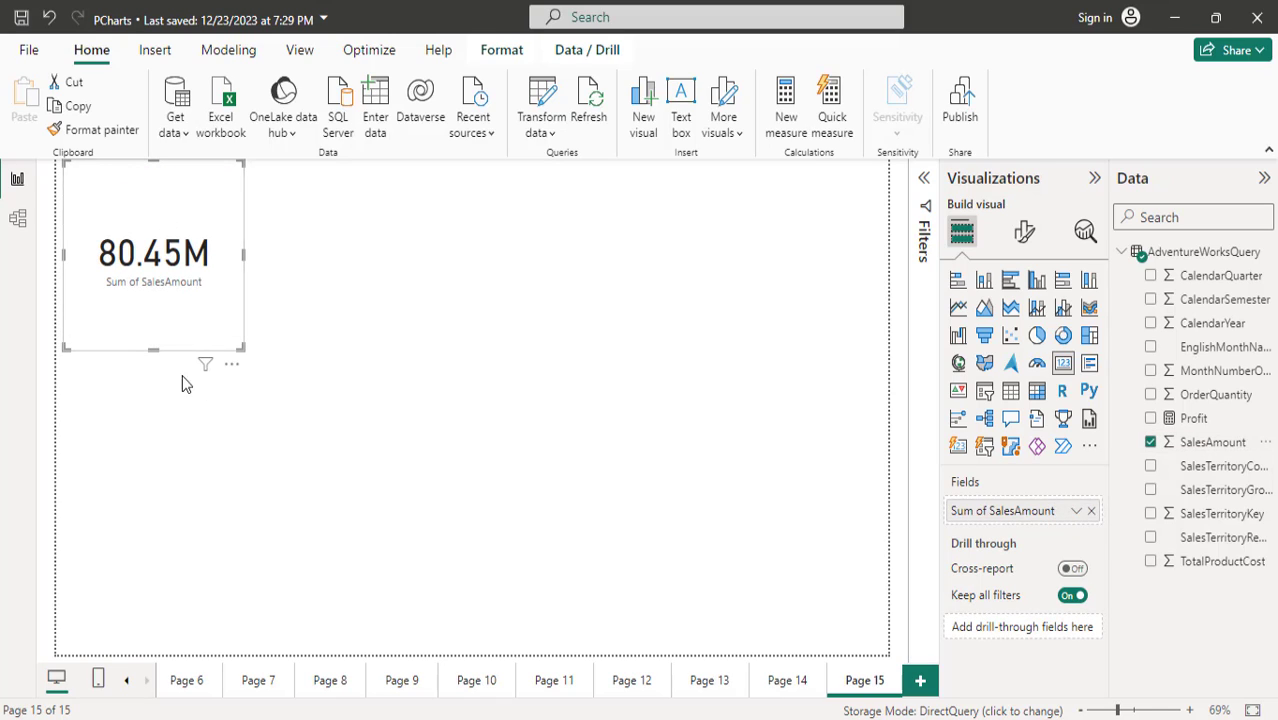
pyautogui.moveTo(153, 349); pyautogui.dragTo(153, 272)
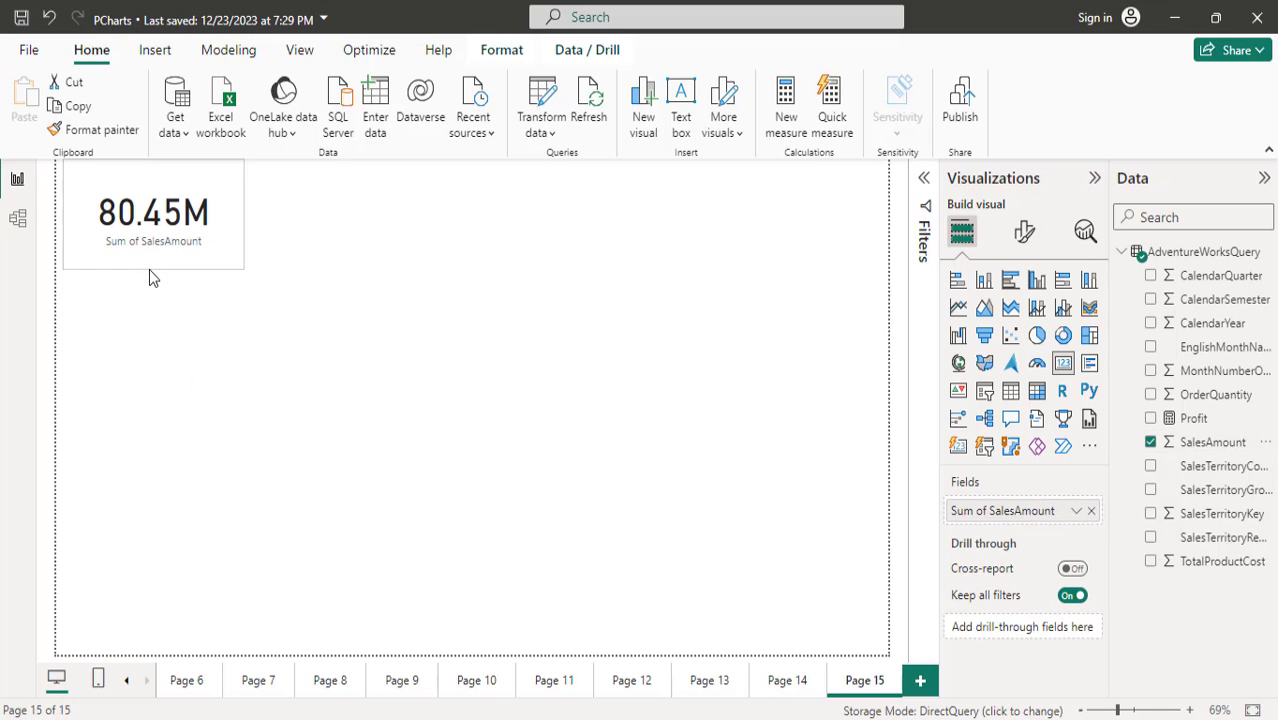
pyautogui.click(415, 413)
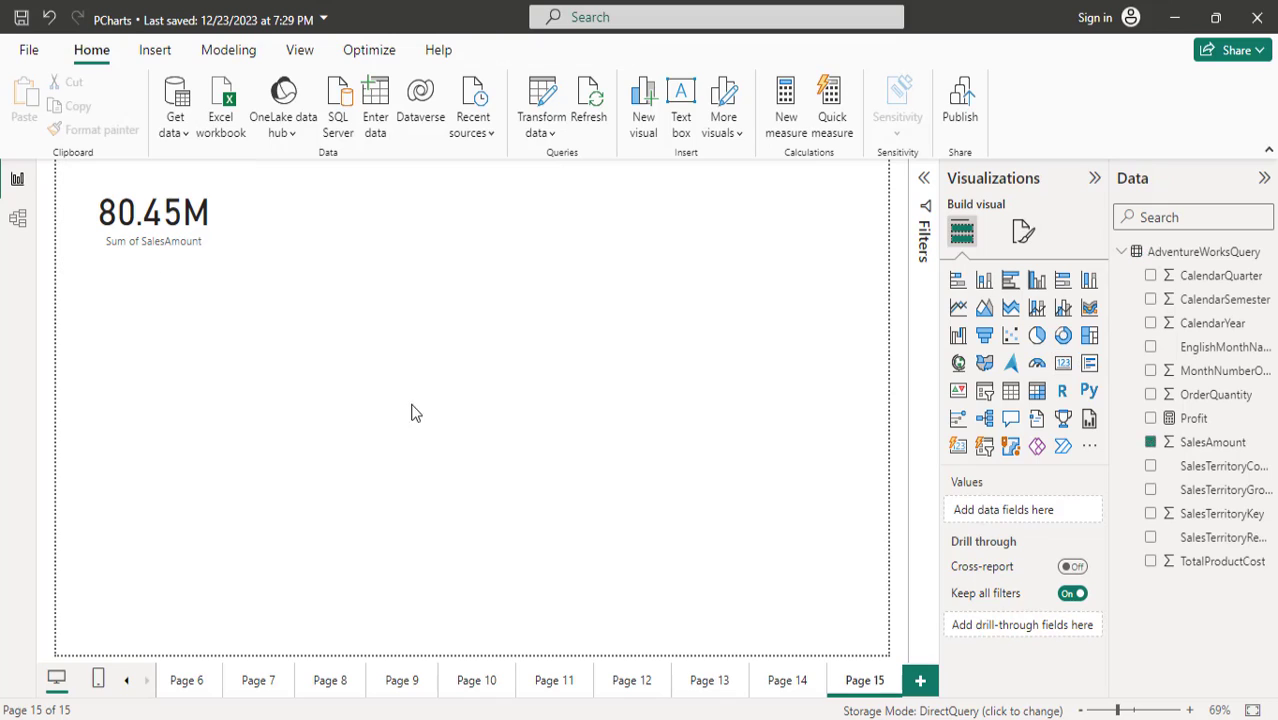
# Step: Add a second card showing total TotalProductCost (79.98M)
pyautogui.click(1064, 366)
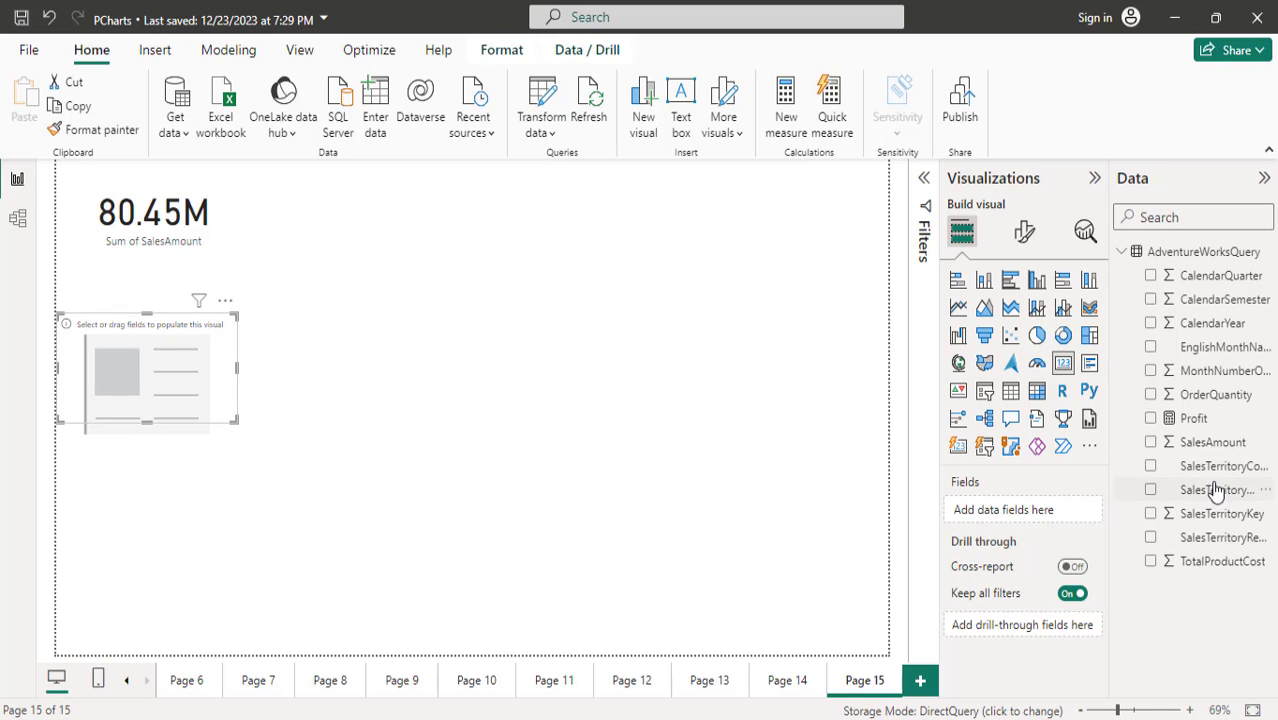
pyautogui.moveTo(1214, 562); pyautogui.dragTo(1023, 512)
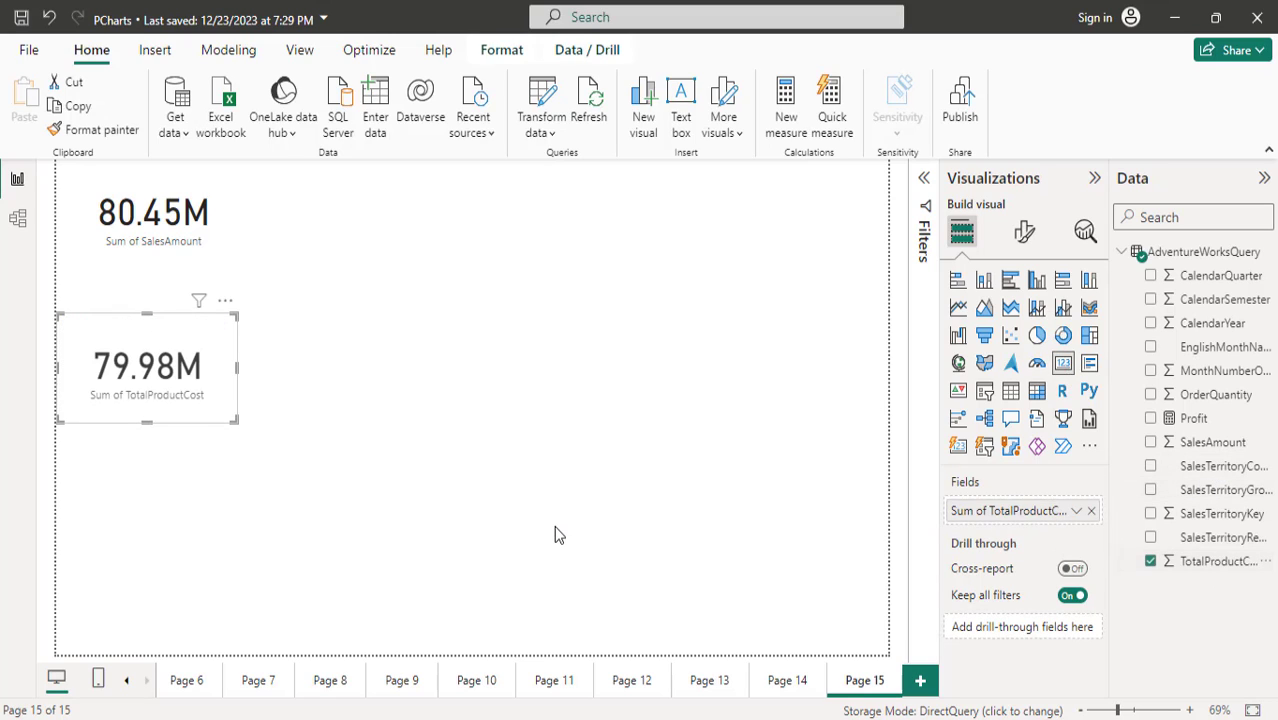
pyautogui.click(130, 500)
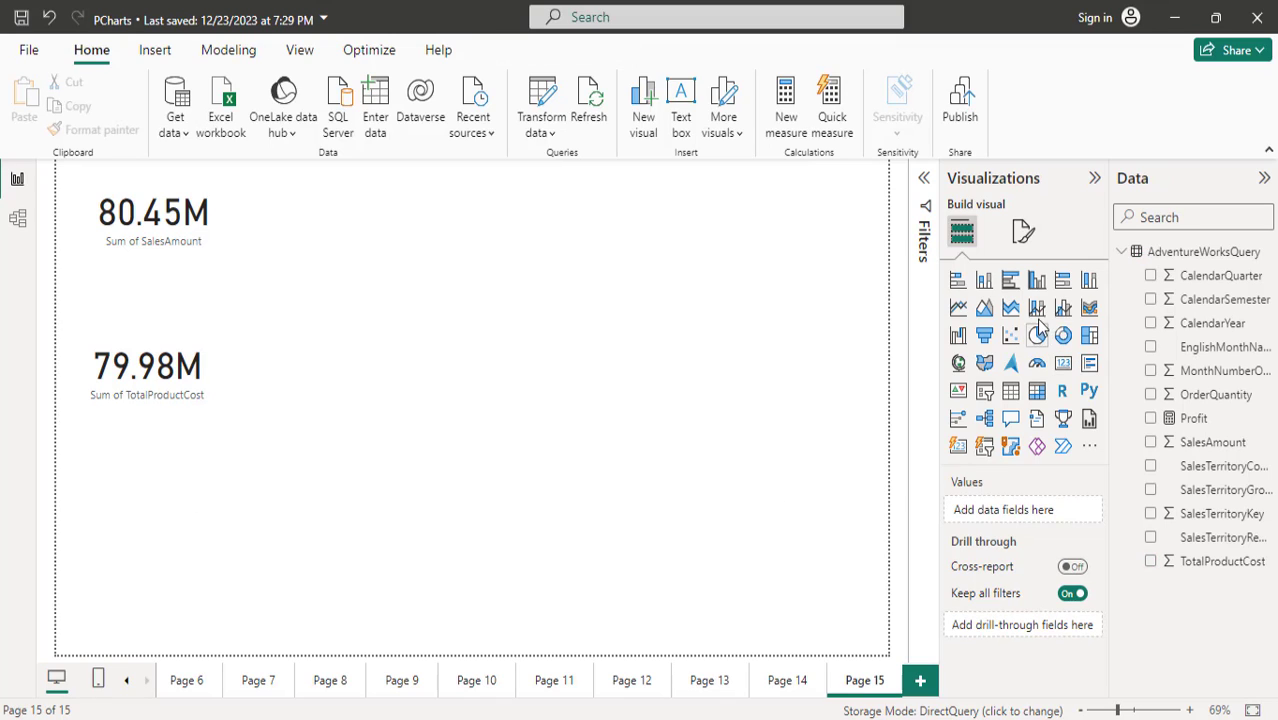
# Step: Add an OrderQuantity card (214K) and stack the cost and quantity cards under the sales card
pyautogui.click(1066, 370)
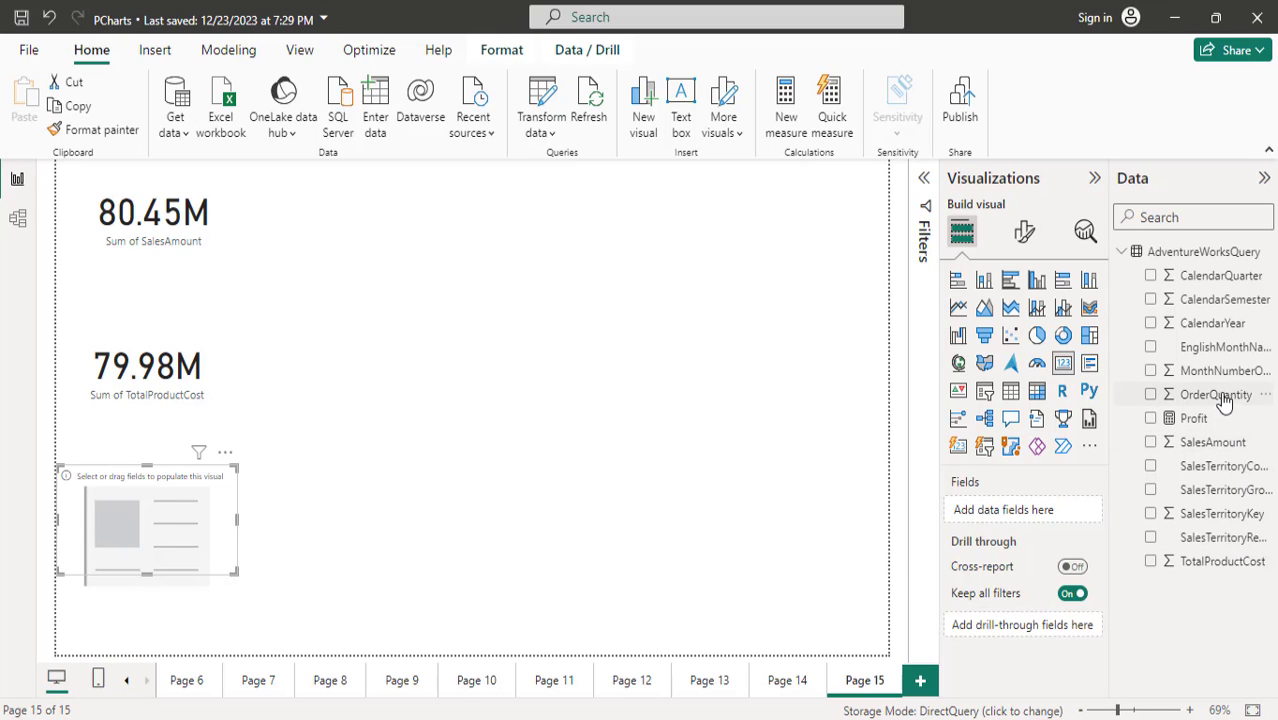
pyautogui.moveTo(1222, 400); pyautogui.dragTo(1003, 508)
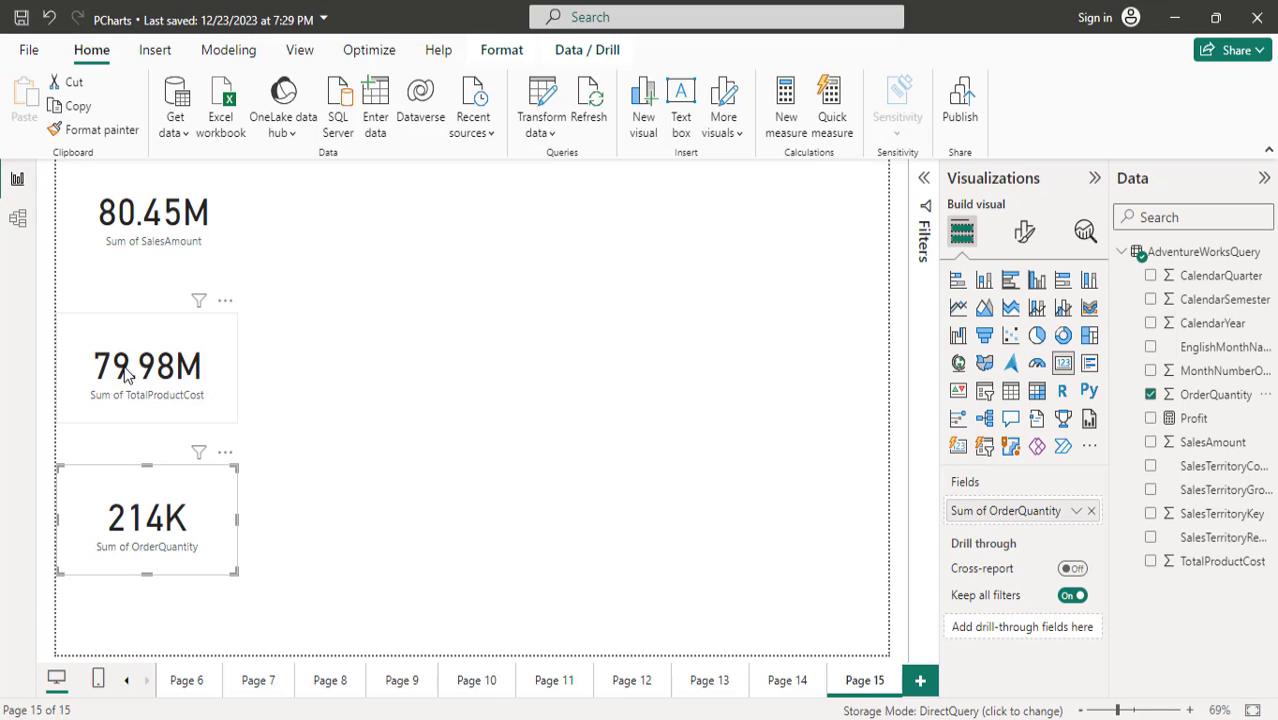
pyautogui.moveTo(127, 374); pyautogui.dragTo(127, 332)
pyautogui.moveTo(147, 530); pyautogui.dragTo(147, 465)
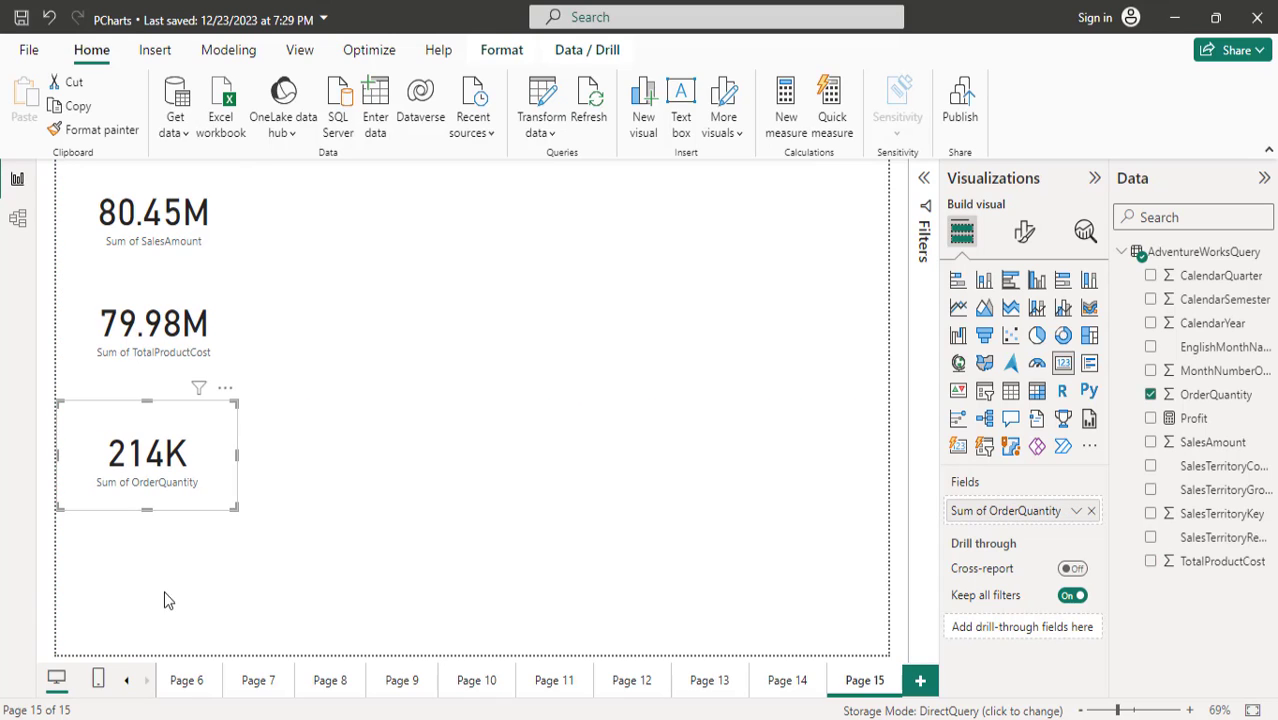
pyautogui.click(138, 605)
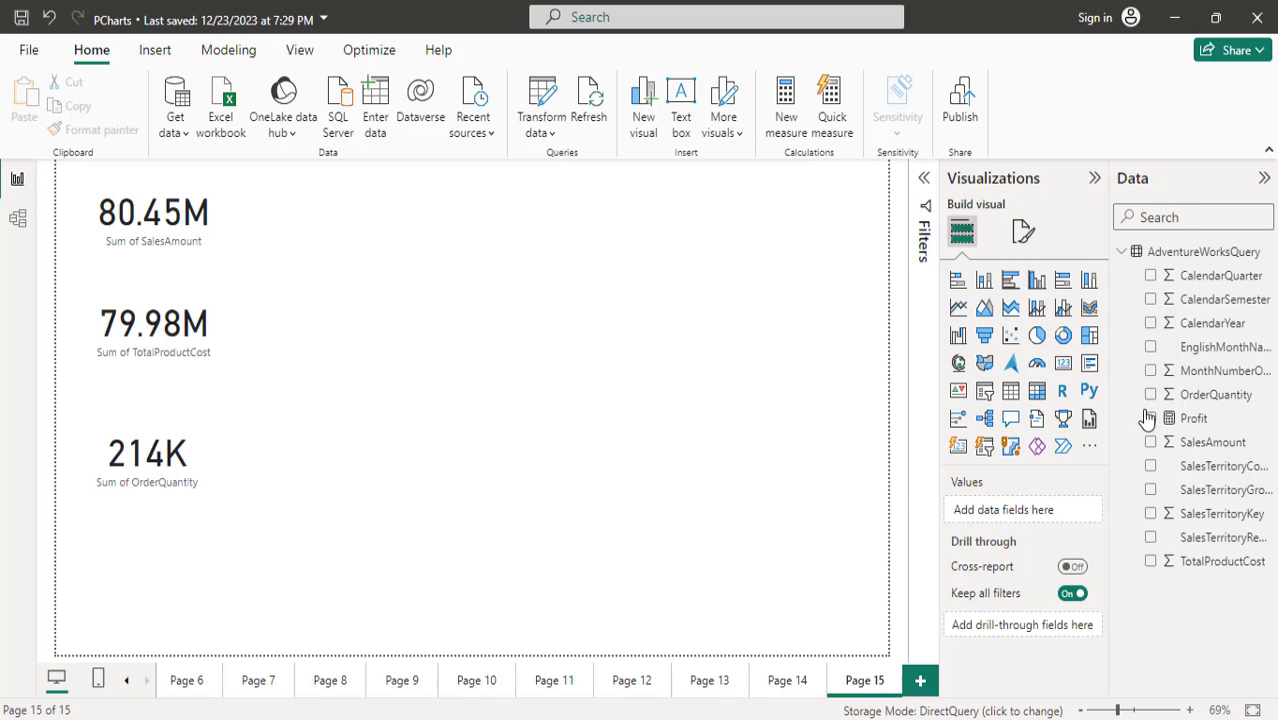
# Step: Add a fourth card showing Profit (470.48K) below the others
pyautogui.click(1063, 363)
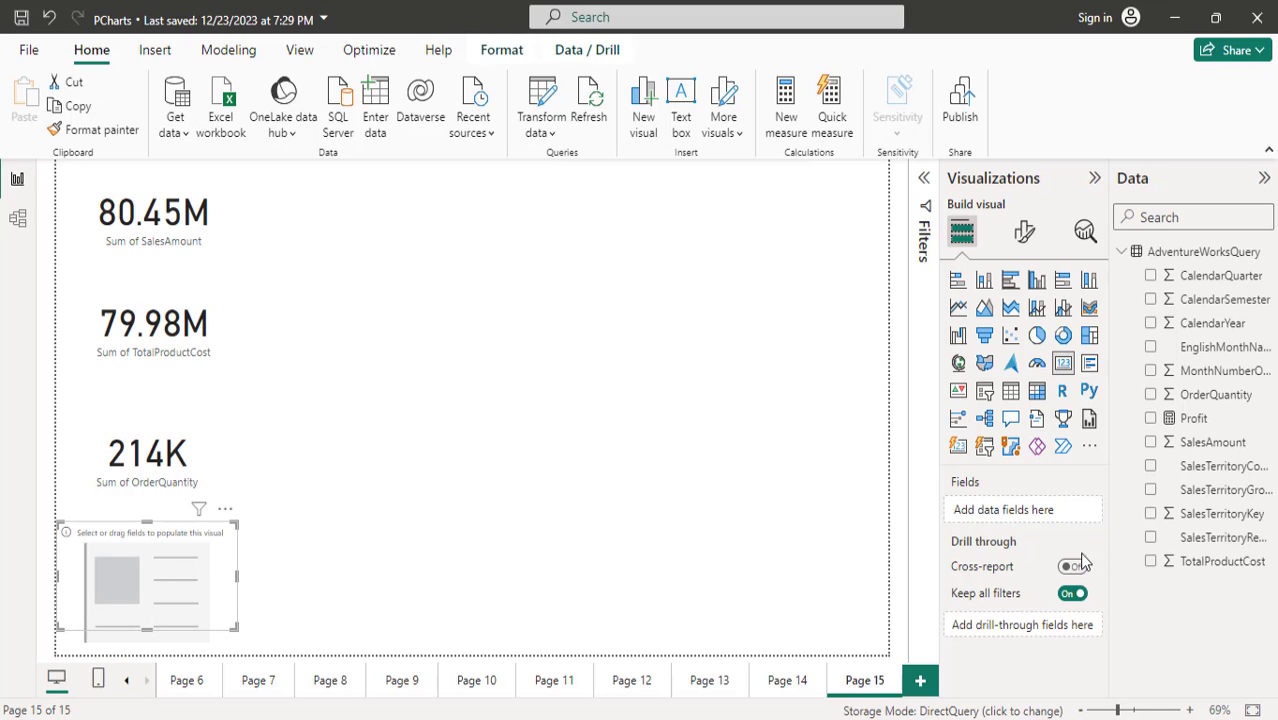
pyautogui.moveTo(1193, 420); pyautogui.dragTo(1020, 510)
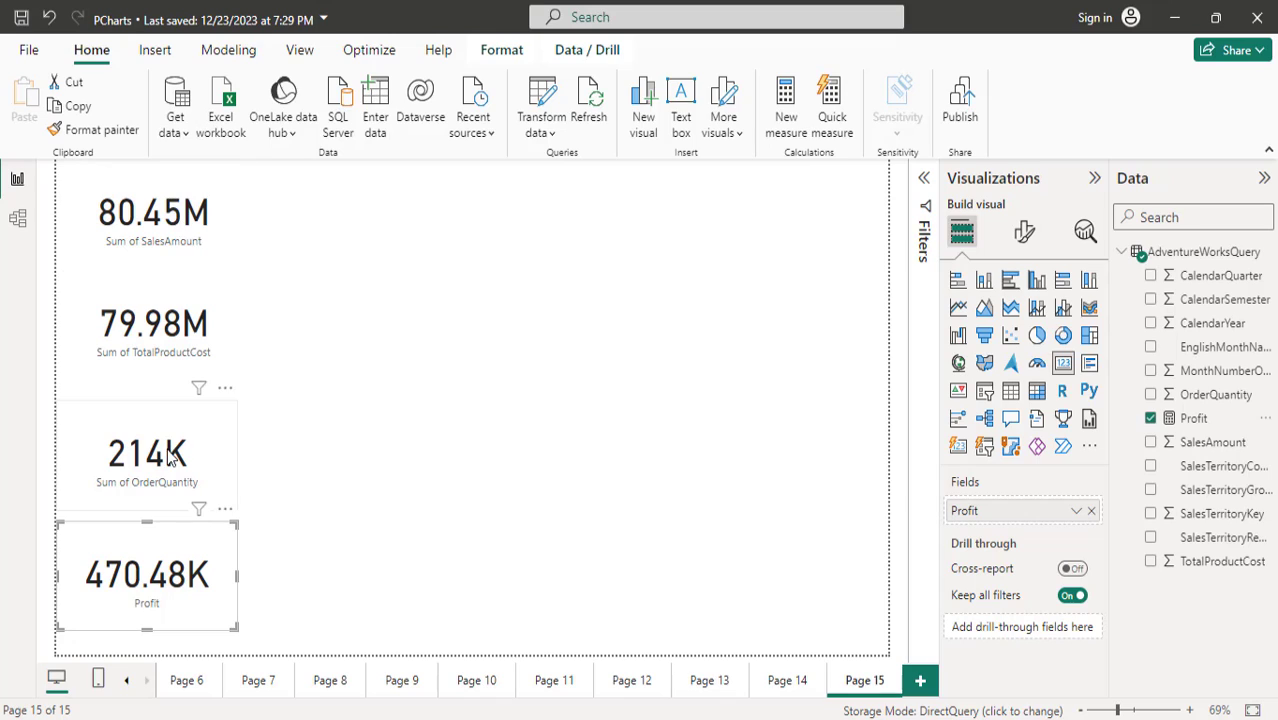
pyautogui.click(155, 258)
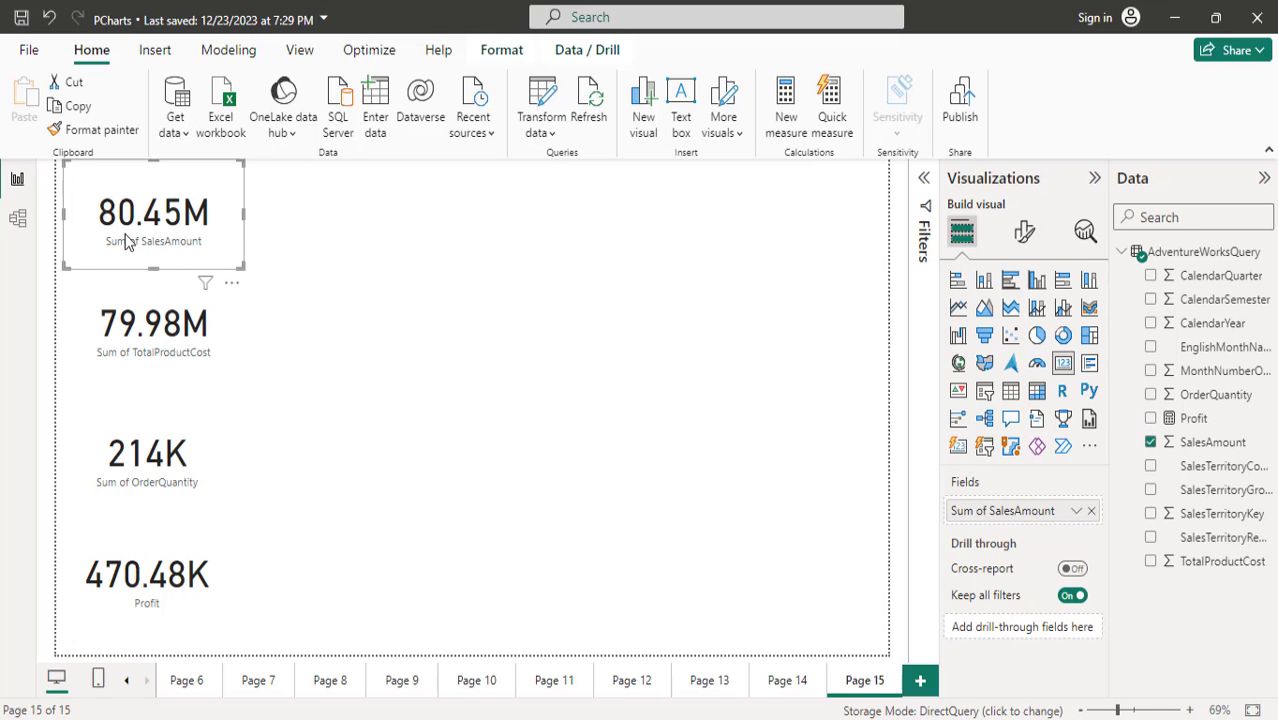
# Step: Try full and thousands display units on the 80.45M value, then return to automatic
pyautogui.click(1025, 240)
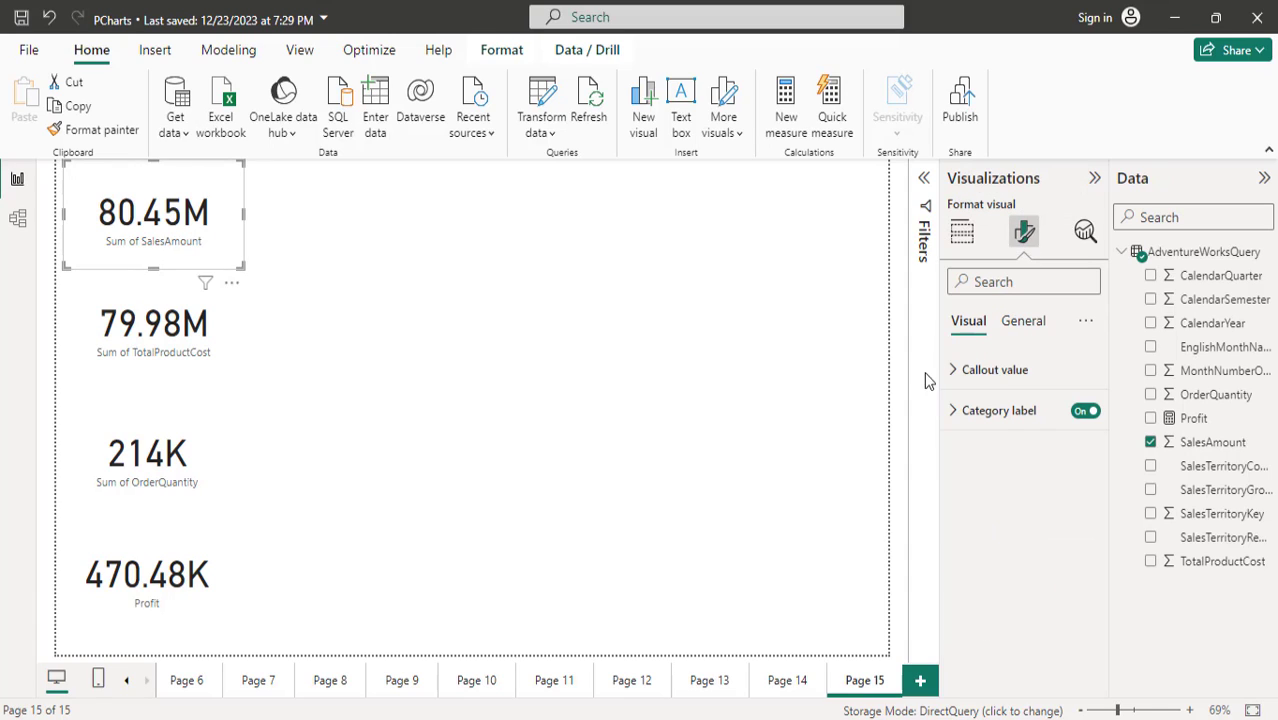
pyautogui.click(979, 385)
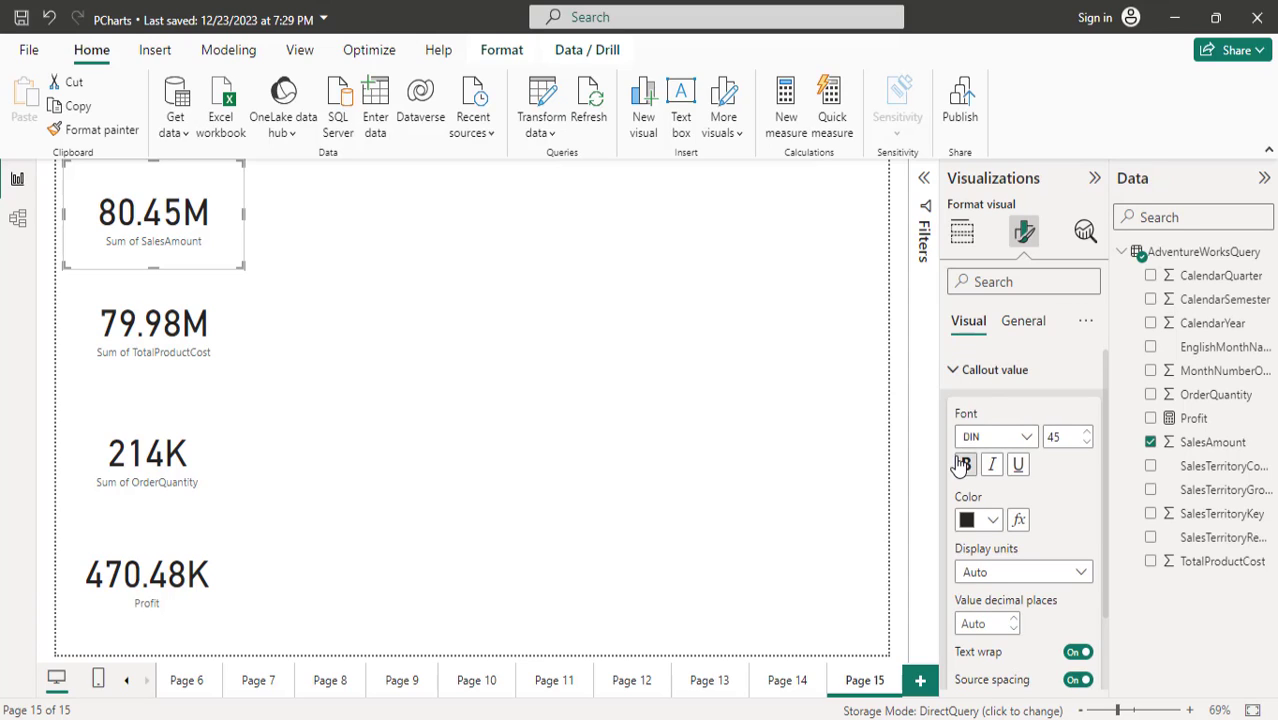
pyautogui.scroll(-1, 1072, 500)
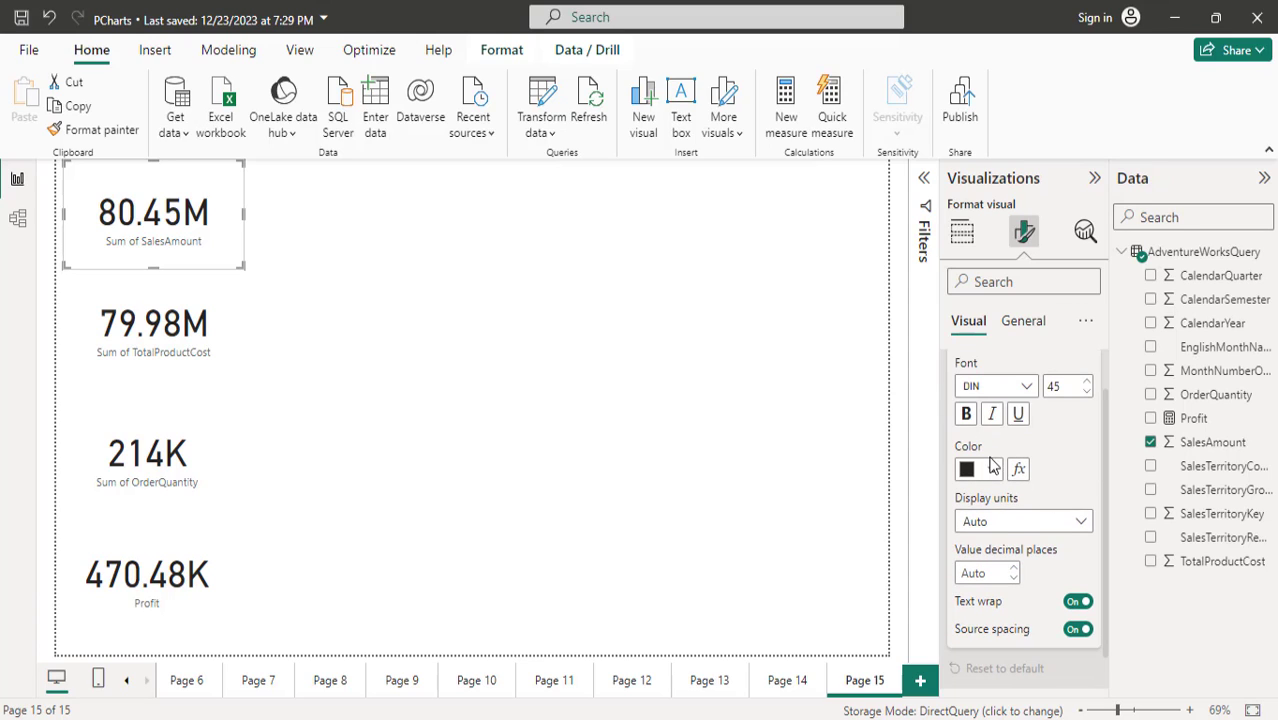
pyautogui.click(1030, 530)
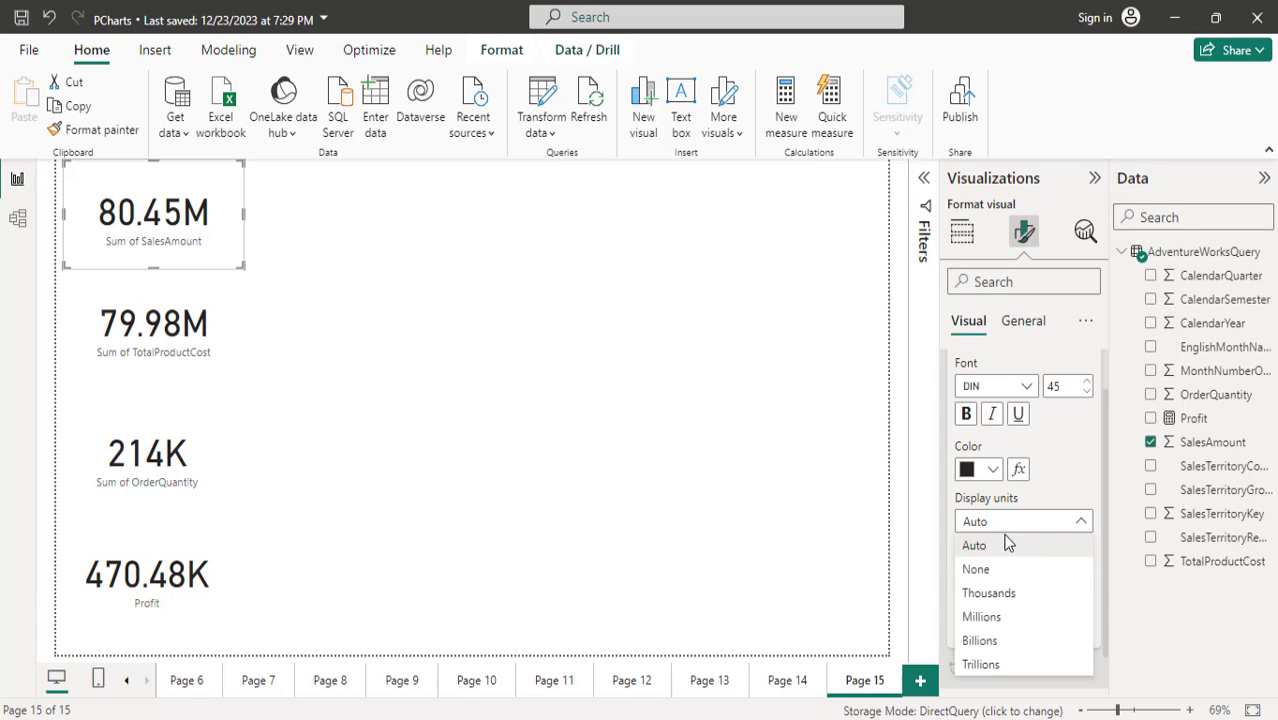
pyautogui.click(976, 569)
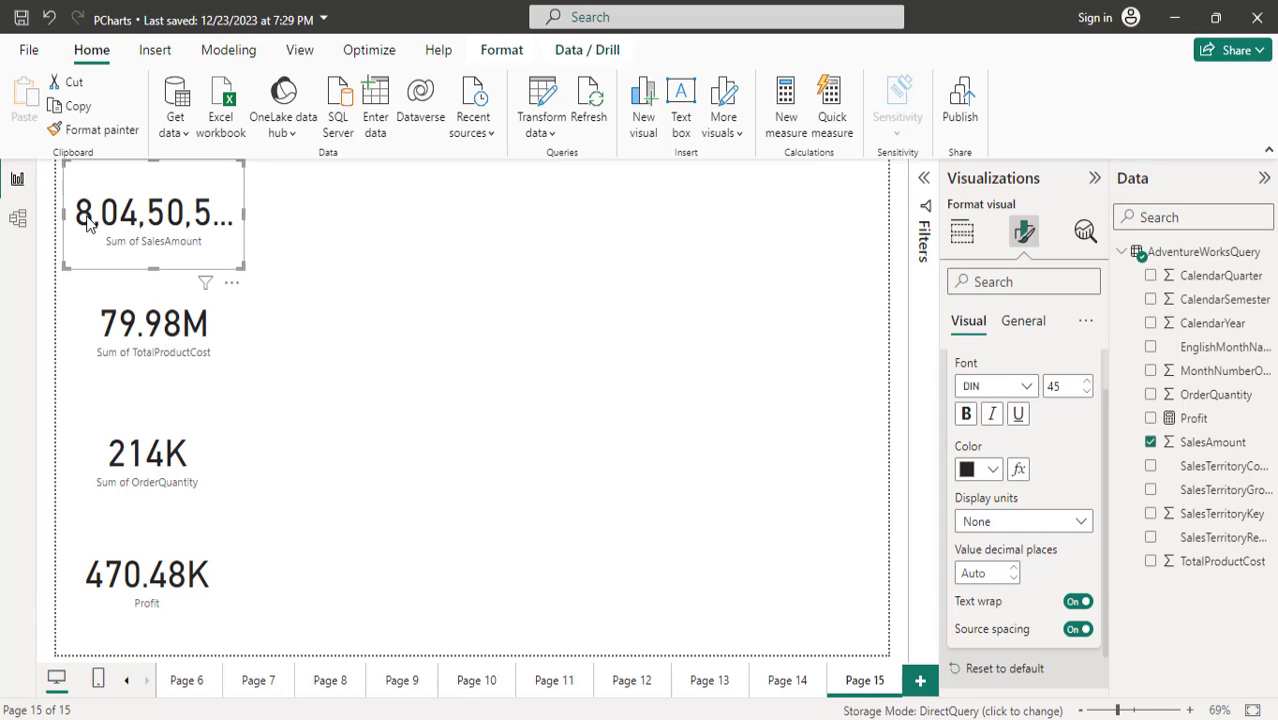
pyautogui.moveTo(243, 212)
pyautogui.mouseDown()
pyautogui.moveTo(437, 228)
pyautogui.moveTo(238, 229)
pyautogui.mouseUp()
pyautogui.click(1002, 524)
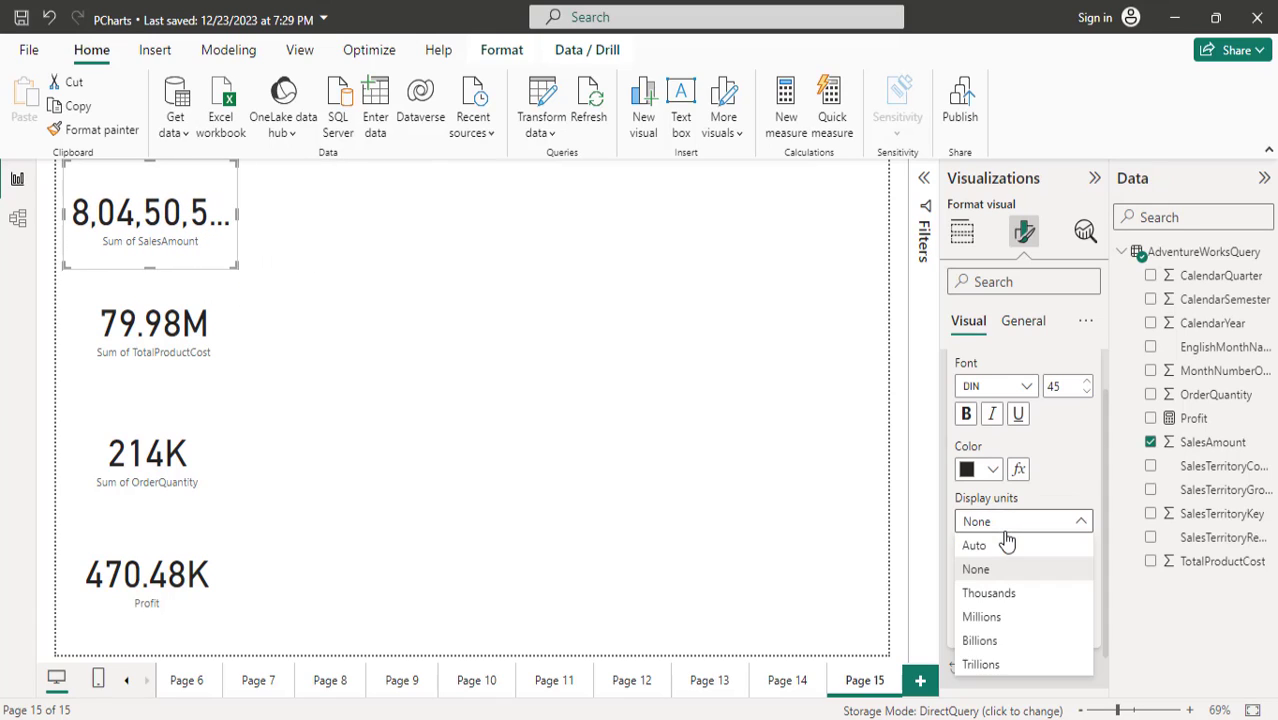
pyautogui.click(990, 595)
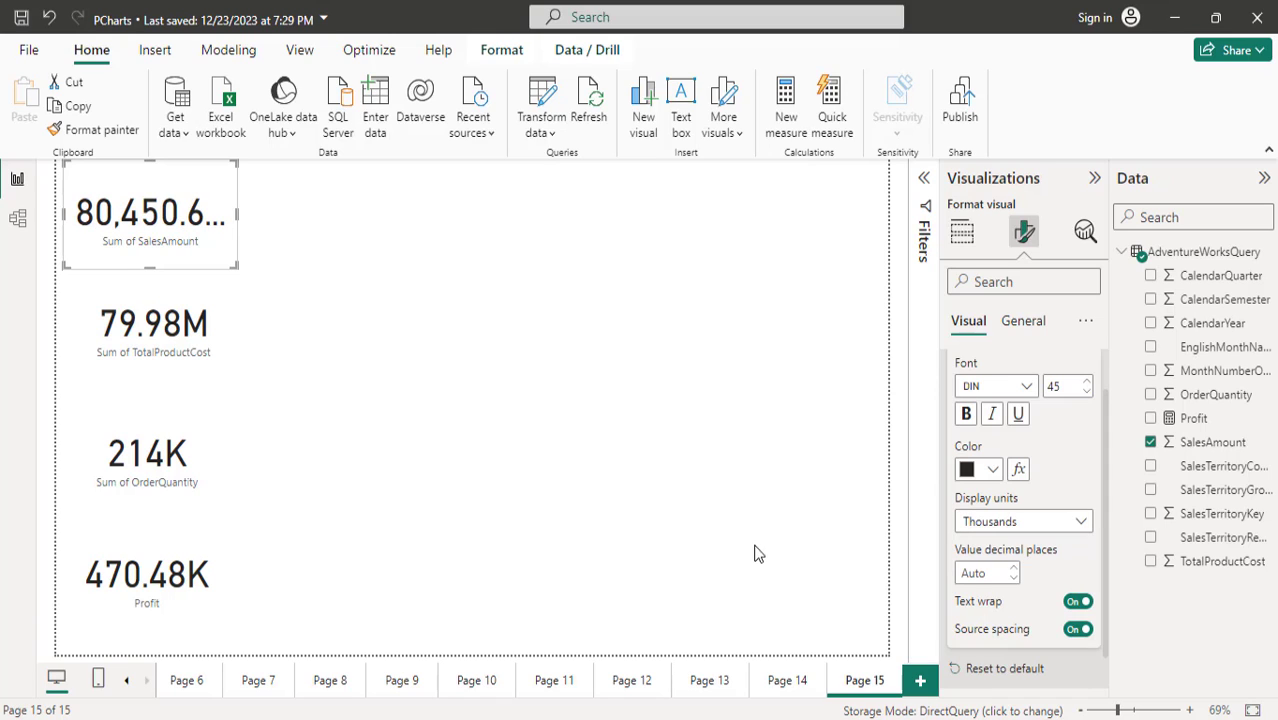
pyautogui.moveTo(238, 227)
pyautogui.mouseDown()
pyautogui.moveTo(294, 220)
pyautogui.moveTo(229, 220)
pyautogui.mouseUp()
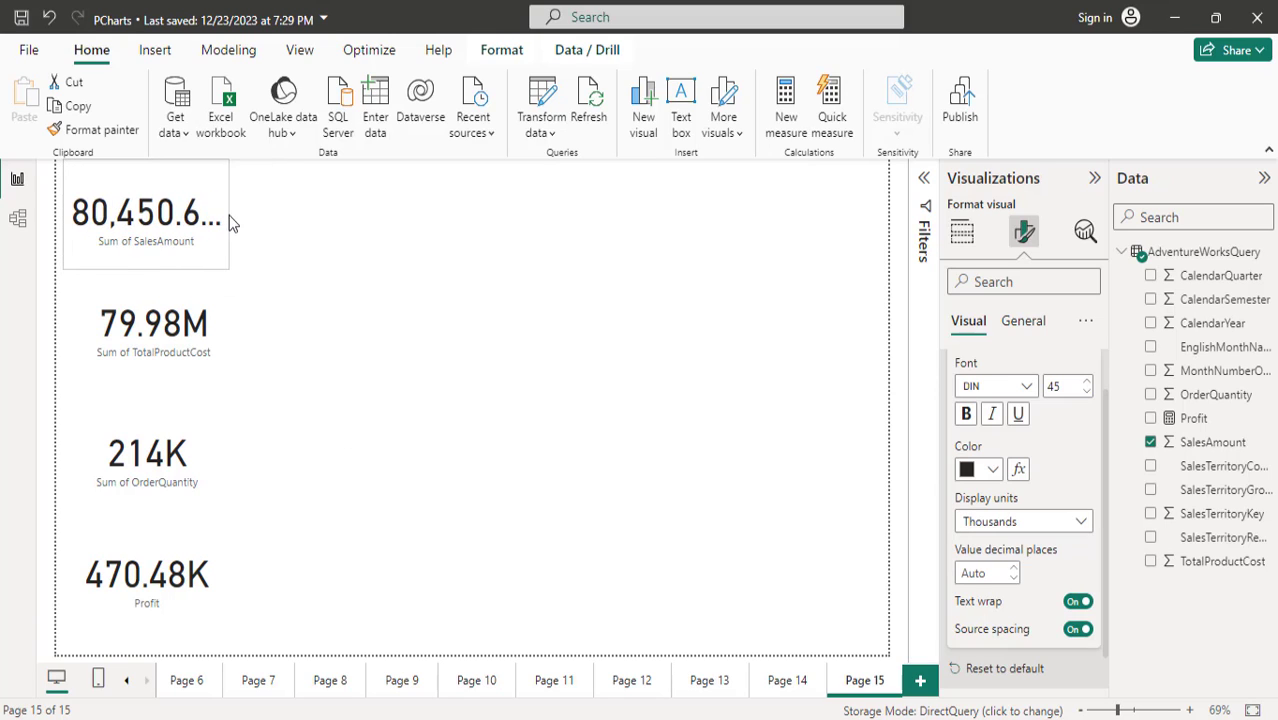
pyautogui.click(1016, 524)
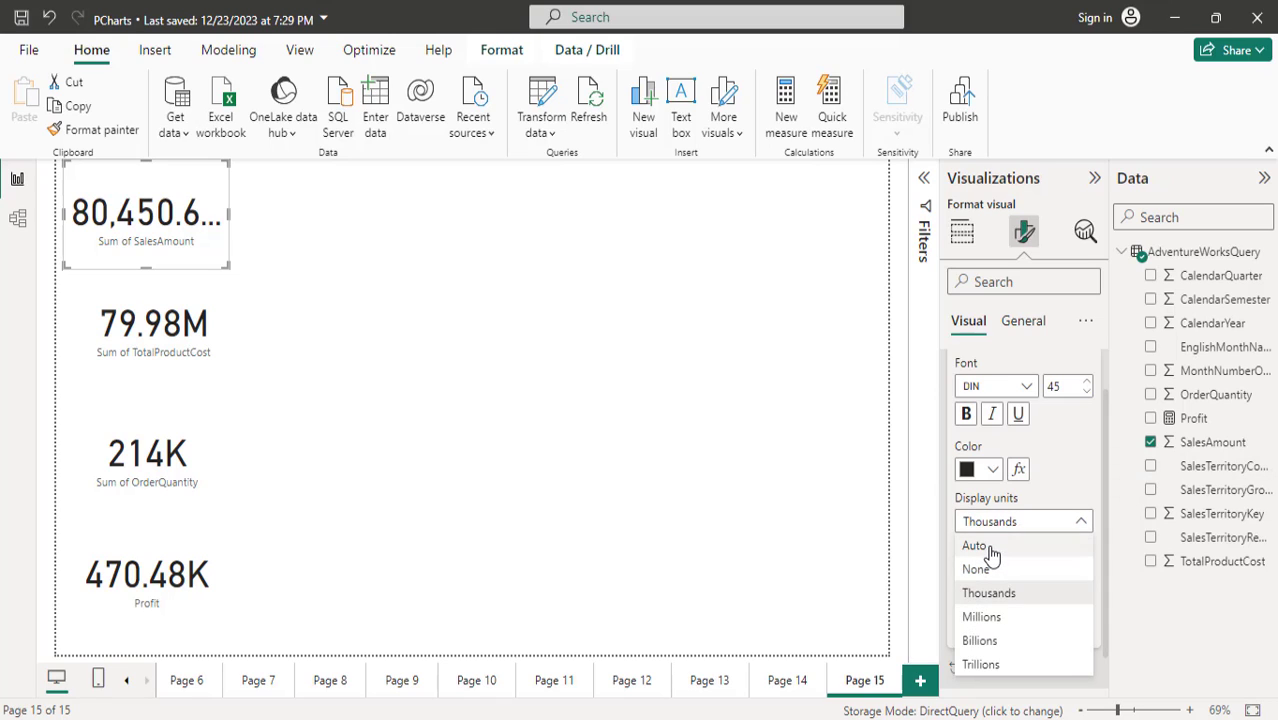
pyautogui.click(973, 545)
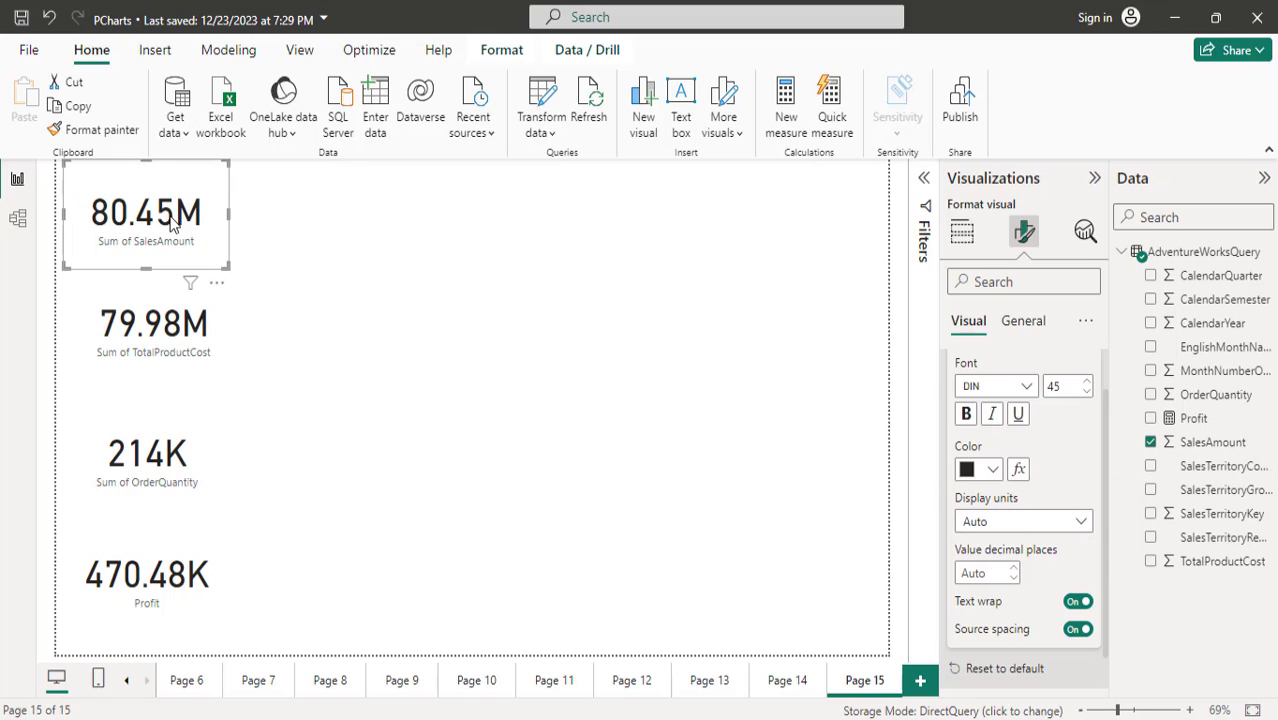
# Step: Color the 80.45M value blue, toggle bold, then reset it to default formatting
pyautogui.click(993, 470)
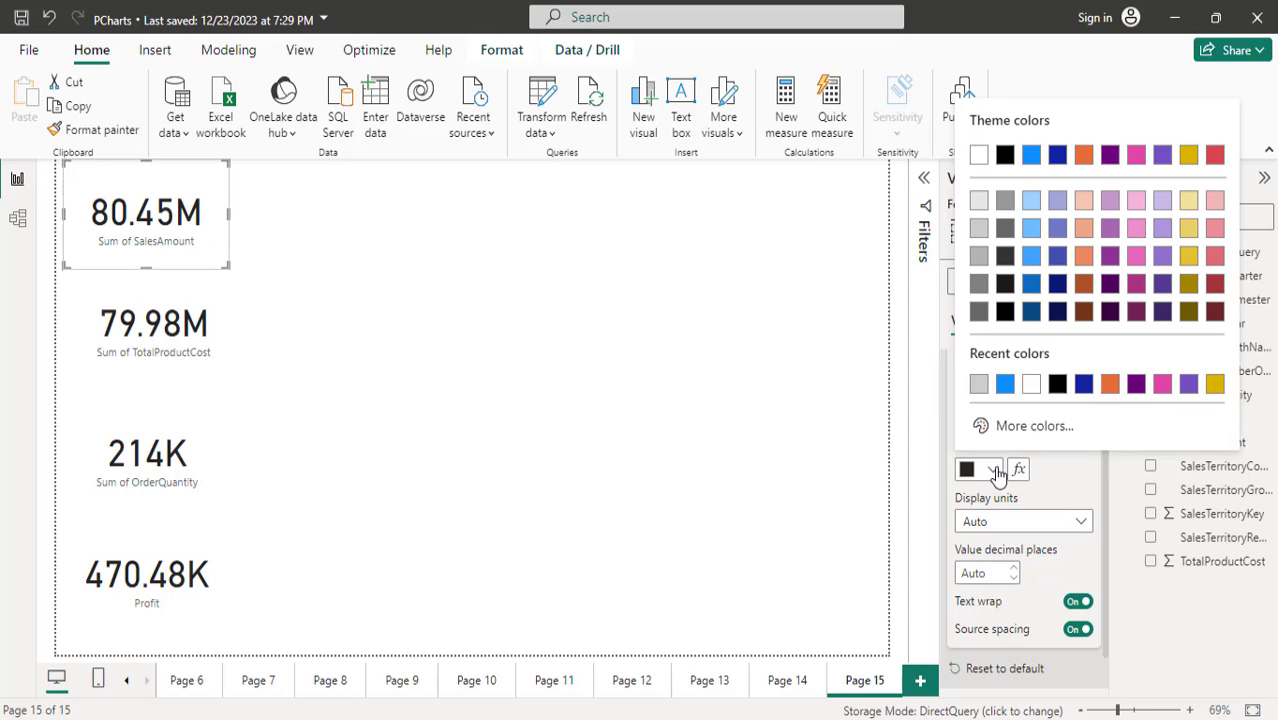
pyautogui.click(1005, 381)
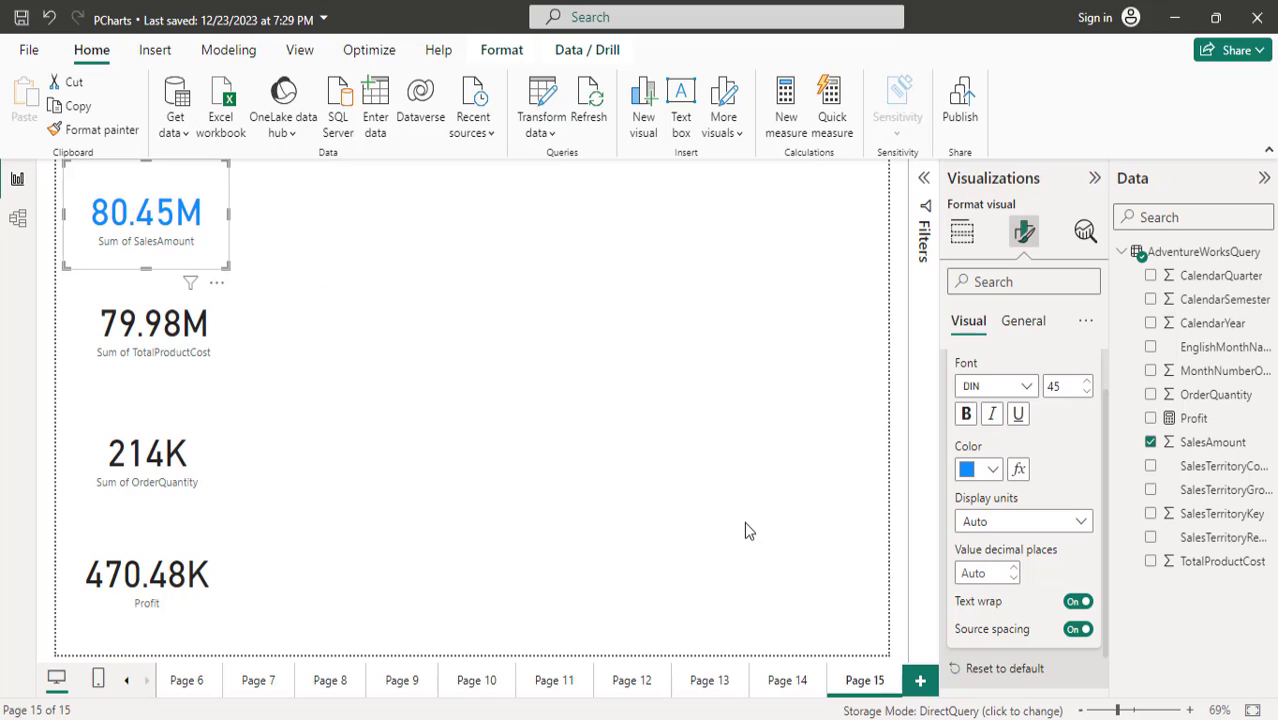
pyautogui.click(966, 414)
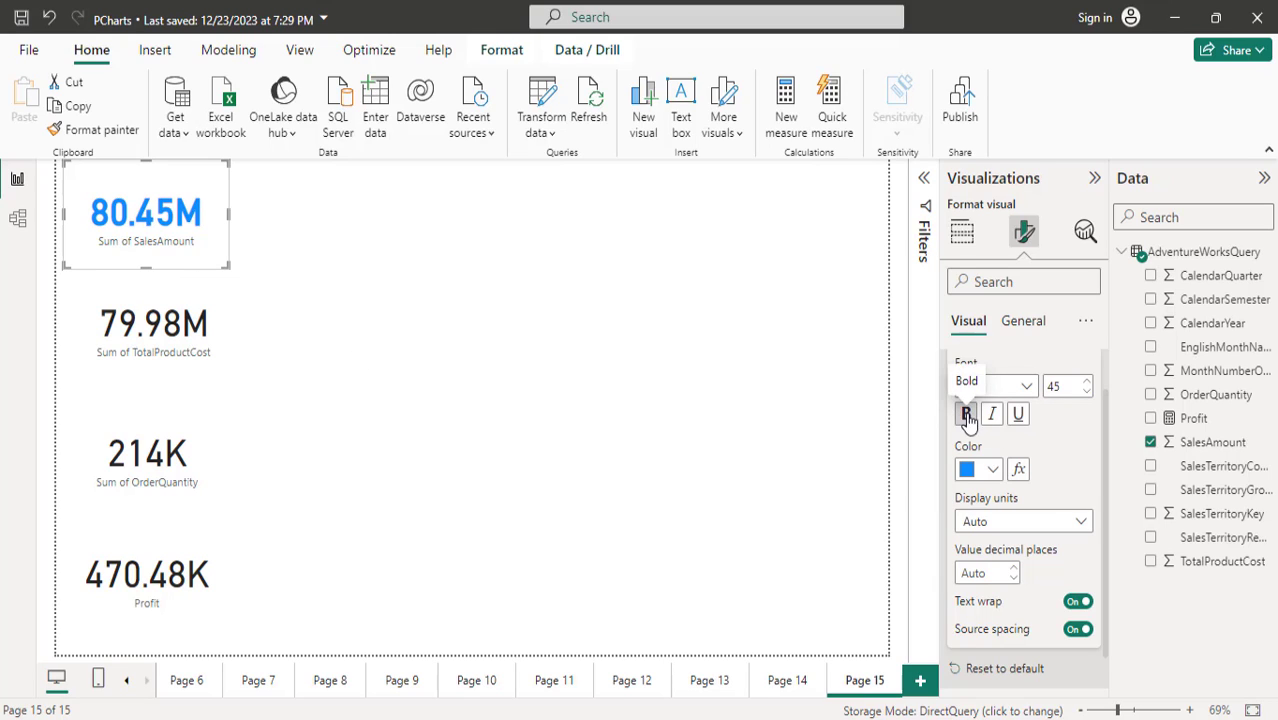
pyautogui.click(966, 414)
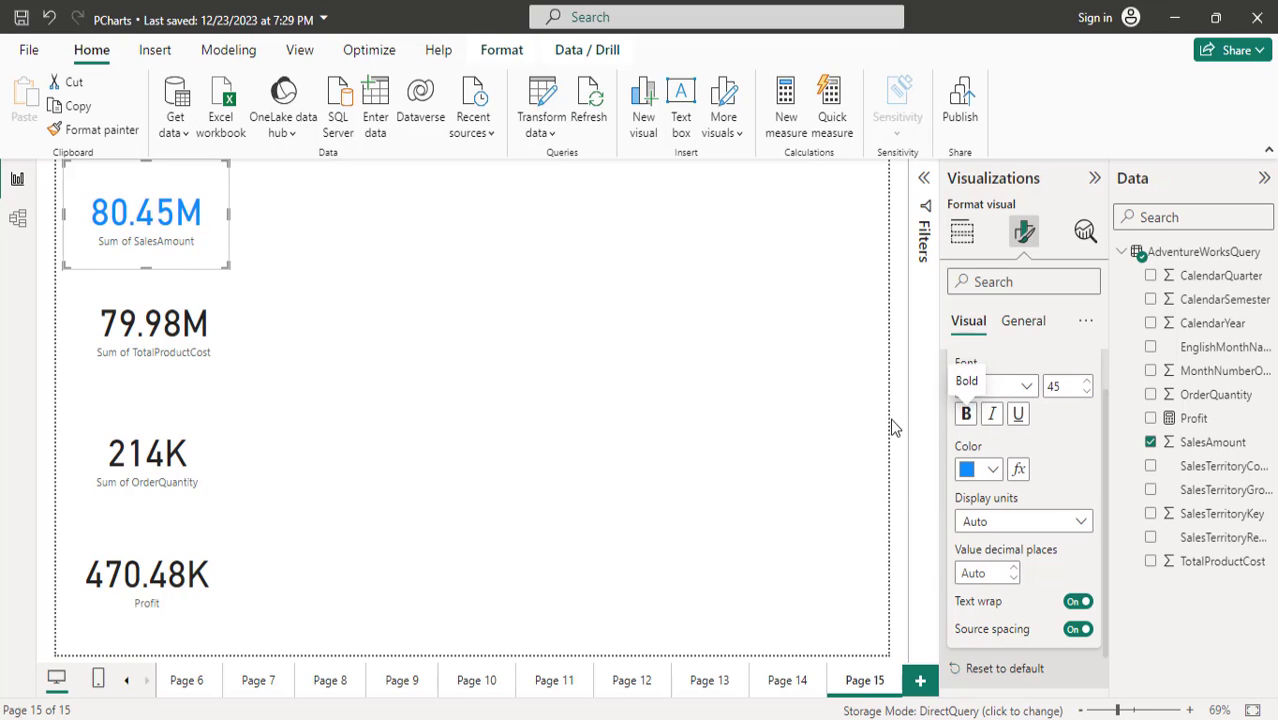
pyautogui.scroll(-1, 1033, 448)
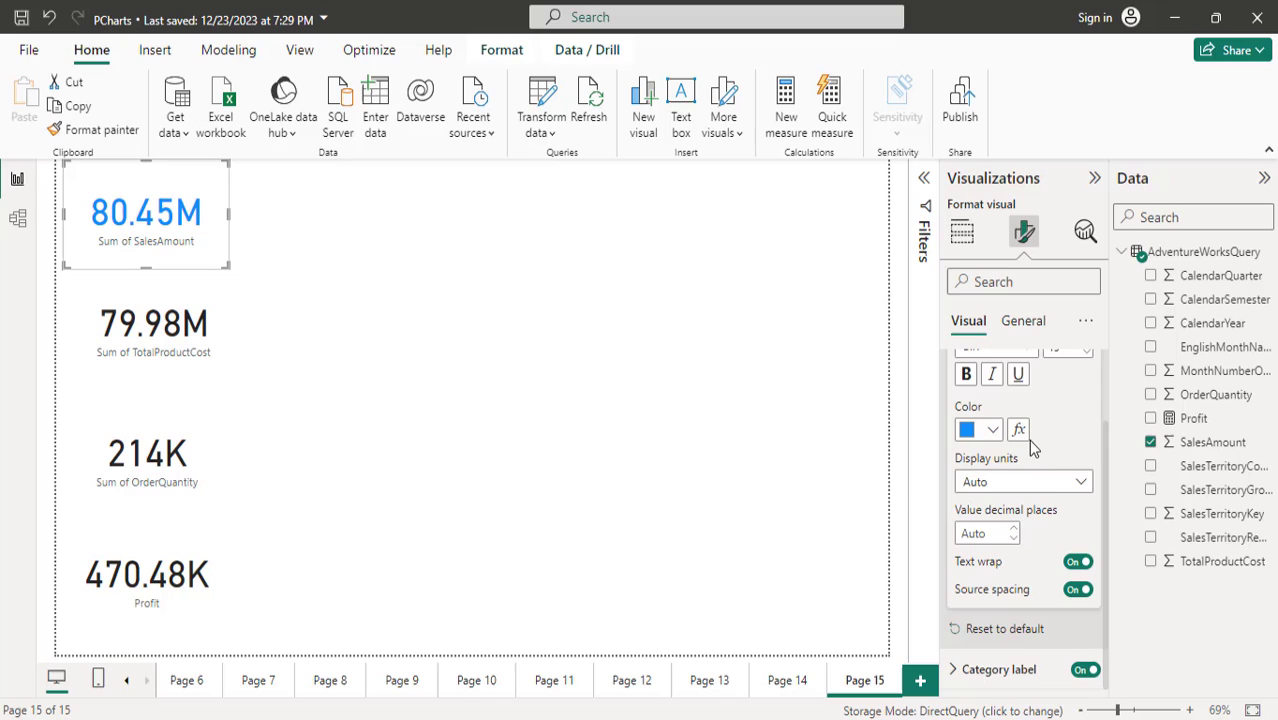
pyautogui.click(1000, 630)
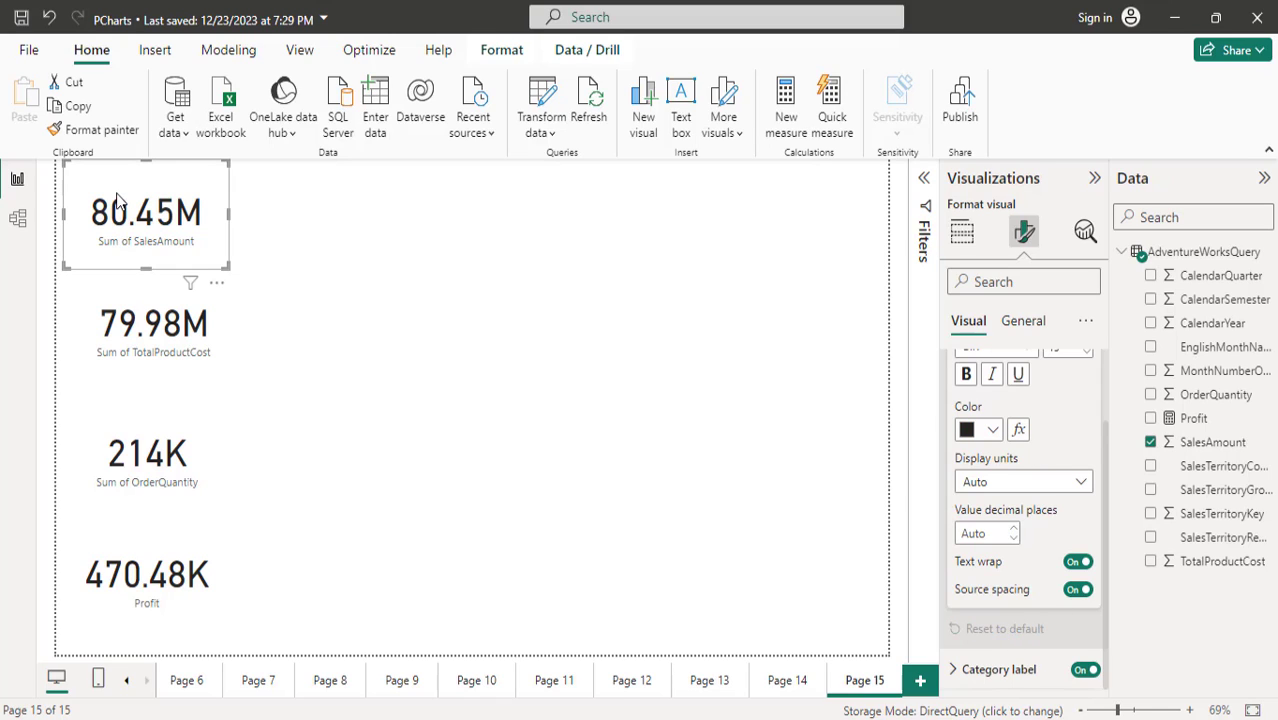
pyautogui.scroll(1, 972, 428)
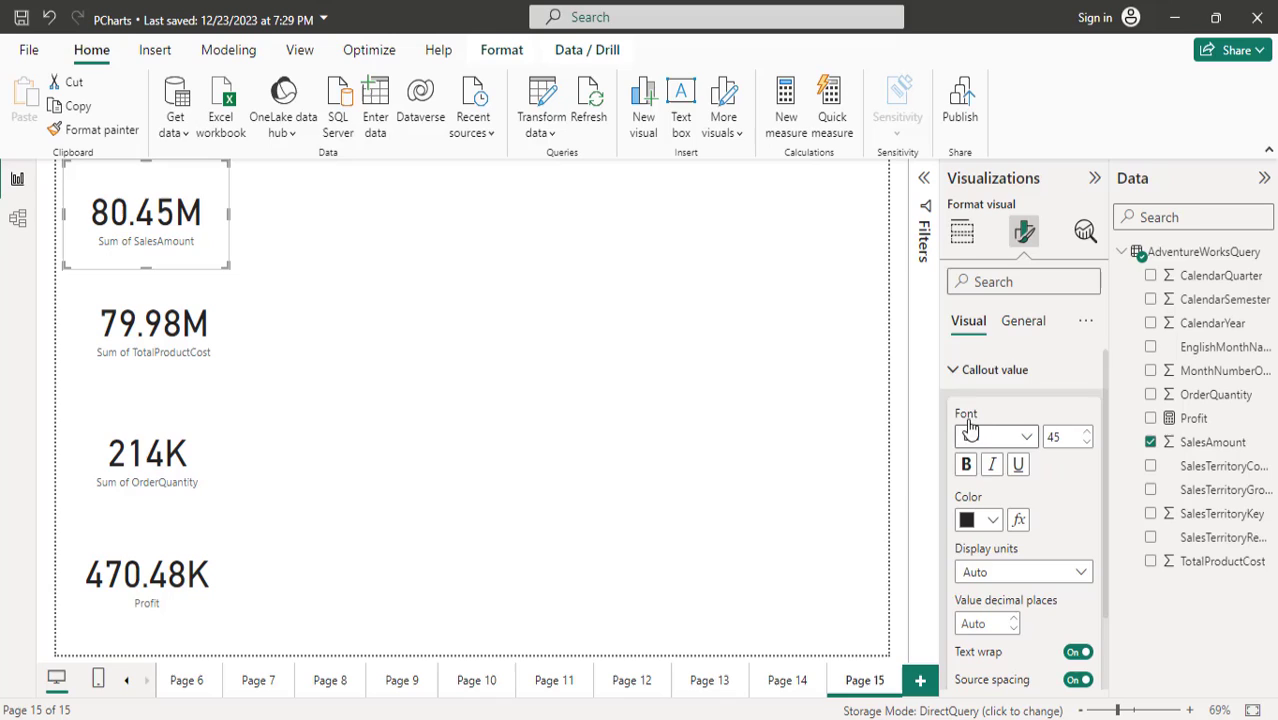
# Step: Raise the Sum of SalesAmount category label font from 12 to 14, leaving it unbolded
pyautogui.click(972, 372)
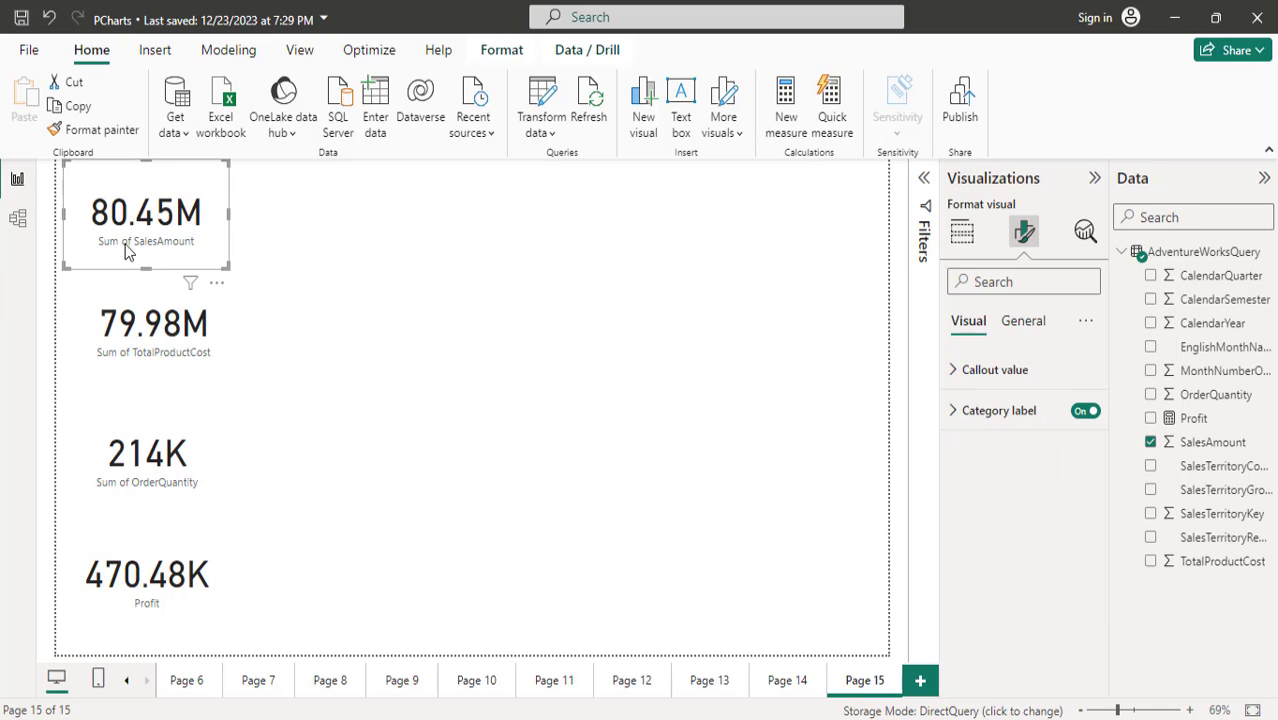
pyautogui.click(1081, 414)
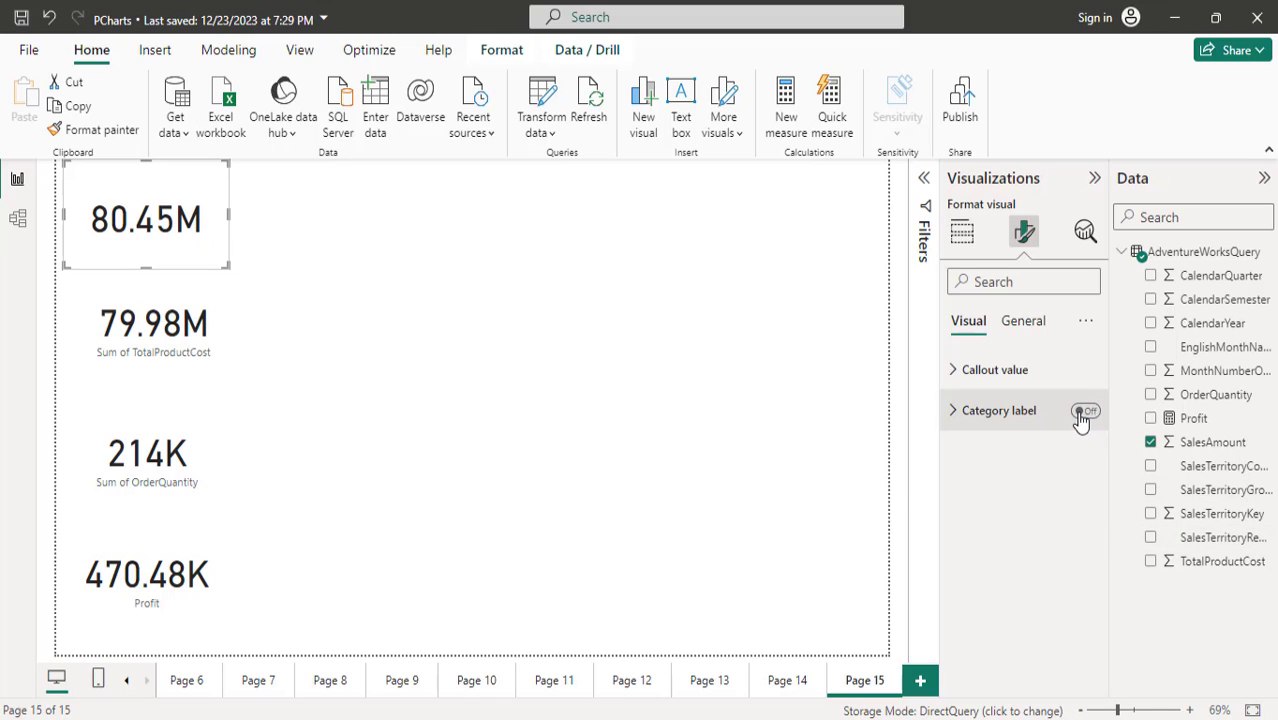
pyautogui.click(1082, 414)
pyautogui.click(975, 412)
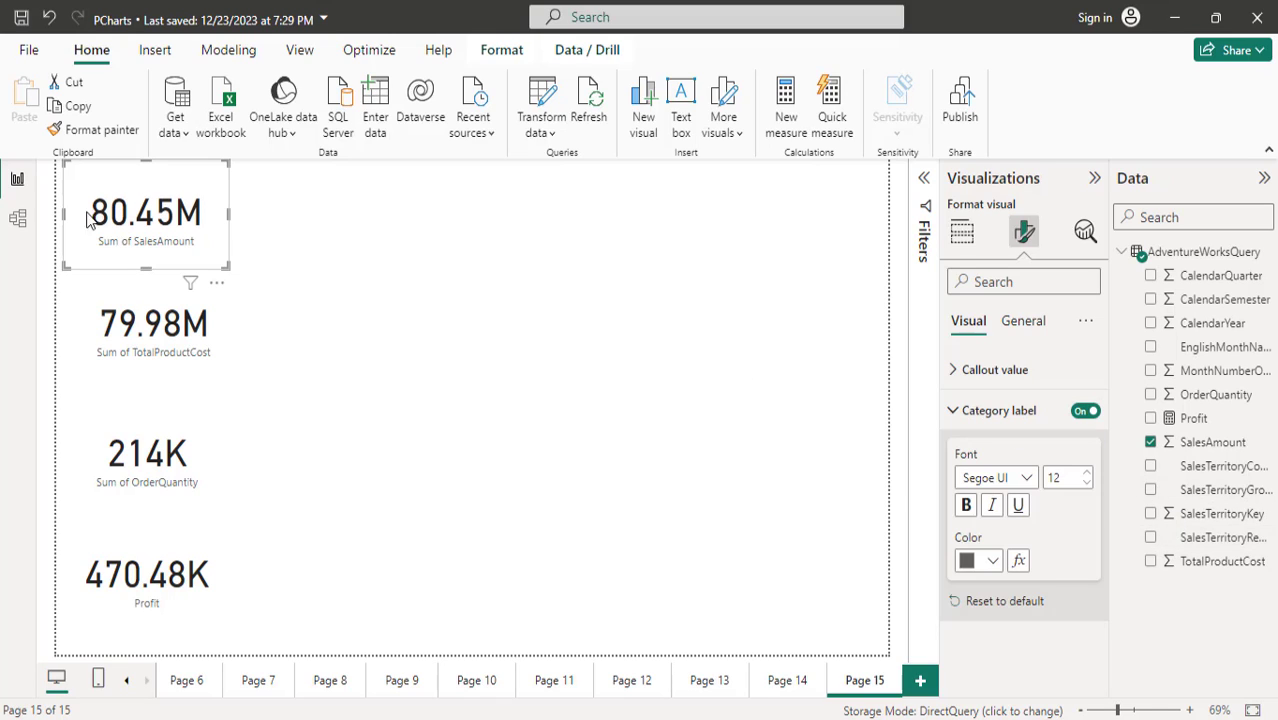
pyautogui.click(1087, 472)
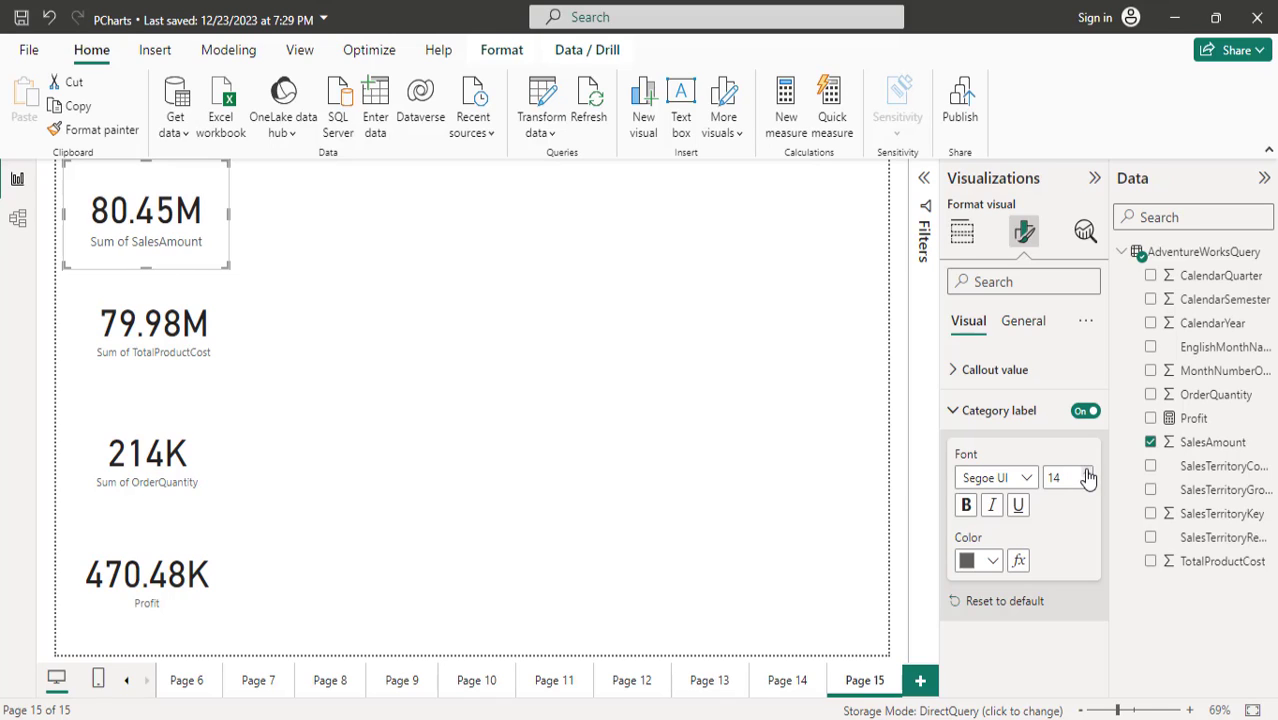
pyautogui.click(966, 505)
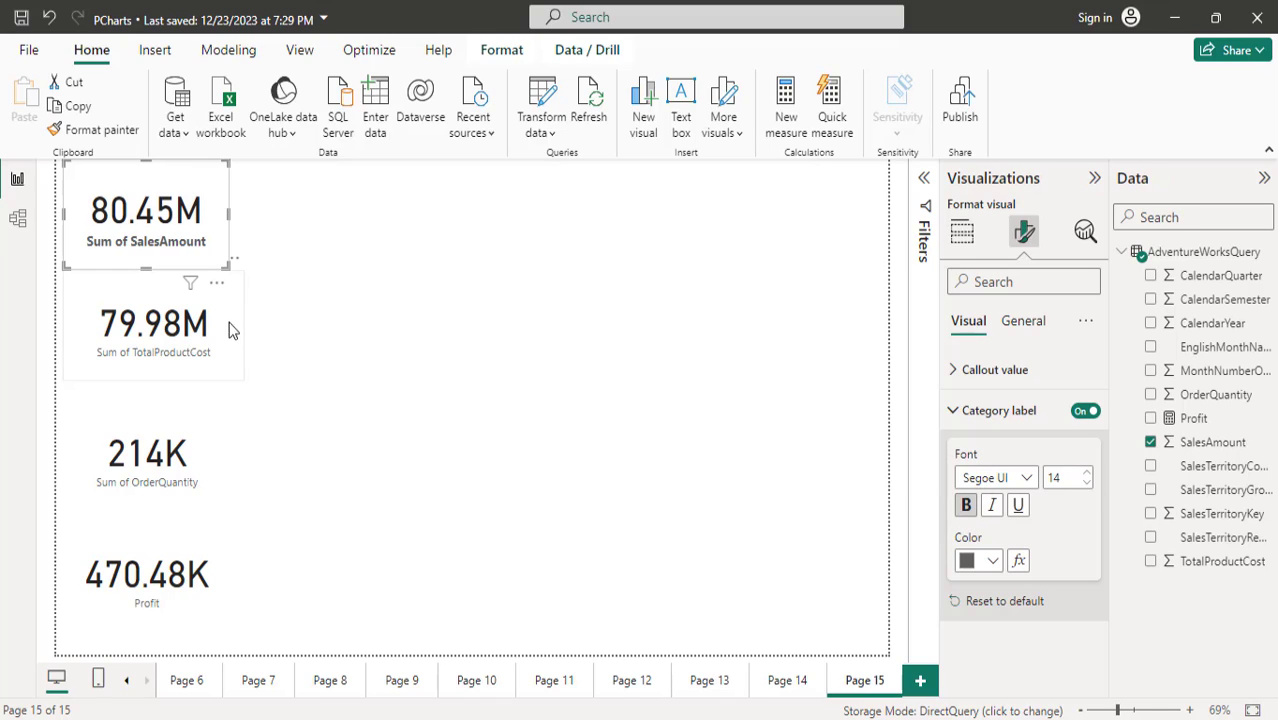
pyautogui.click(965, 506)
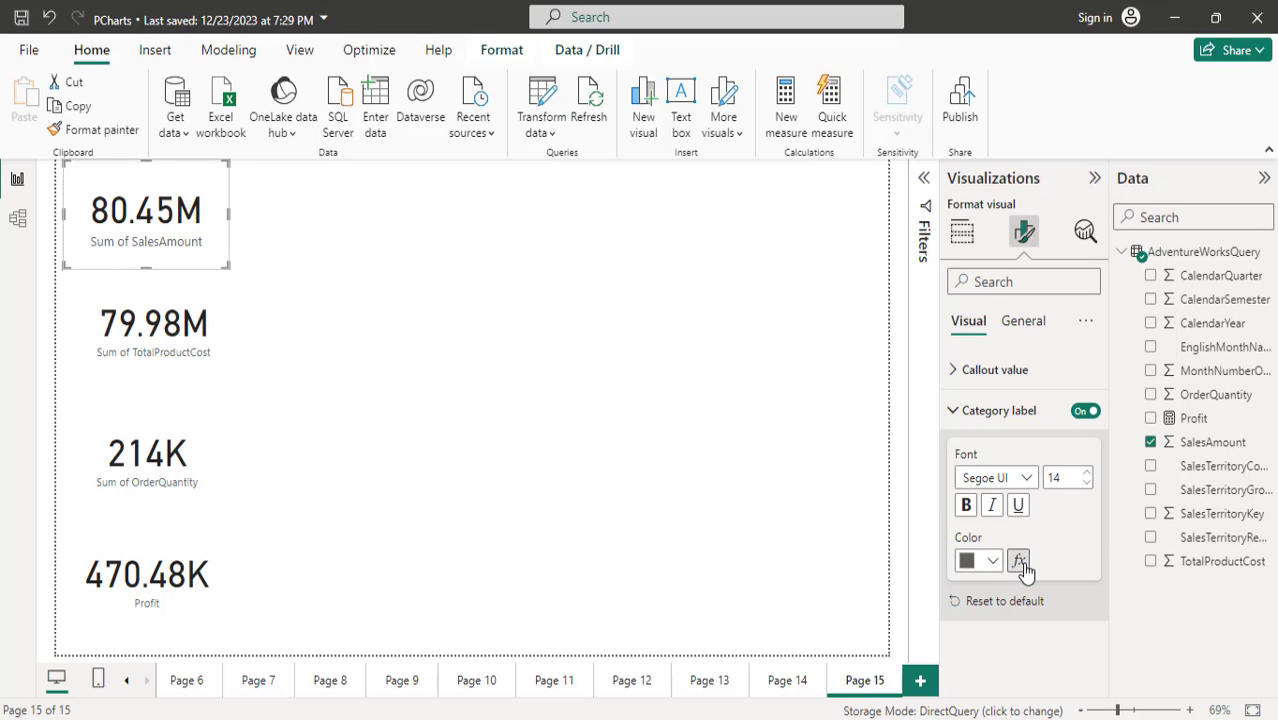
# Step: Color the Sum of SalesAmount label custom hex #FF0000 and make it bold
pyautogui.click(992, 562)
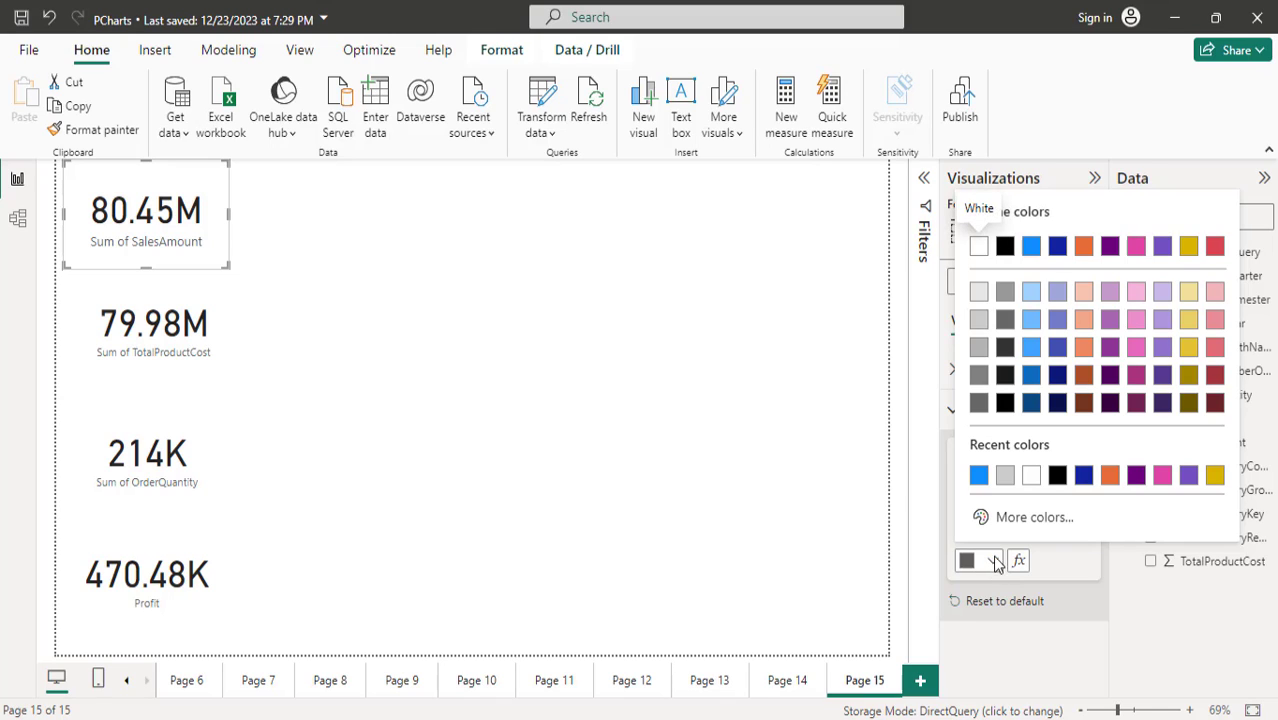
pyautogui.click(1032, 518)
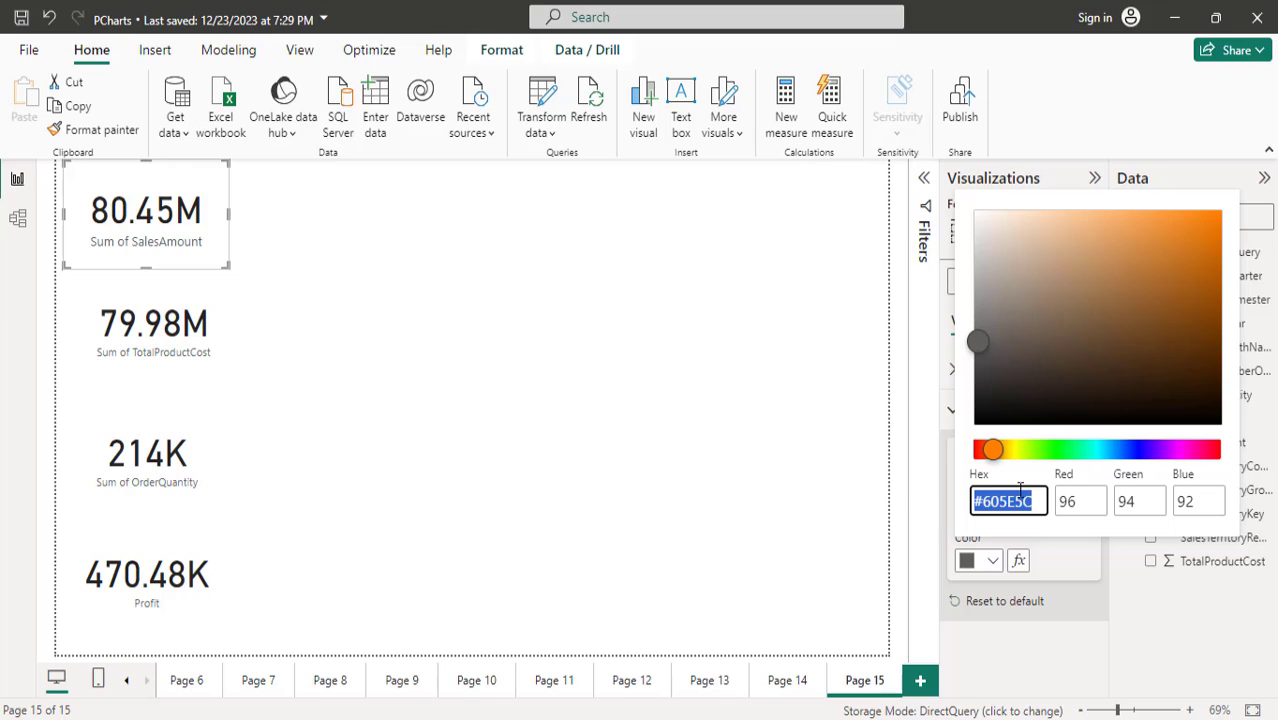
pyautogui.write('#FF')
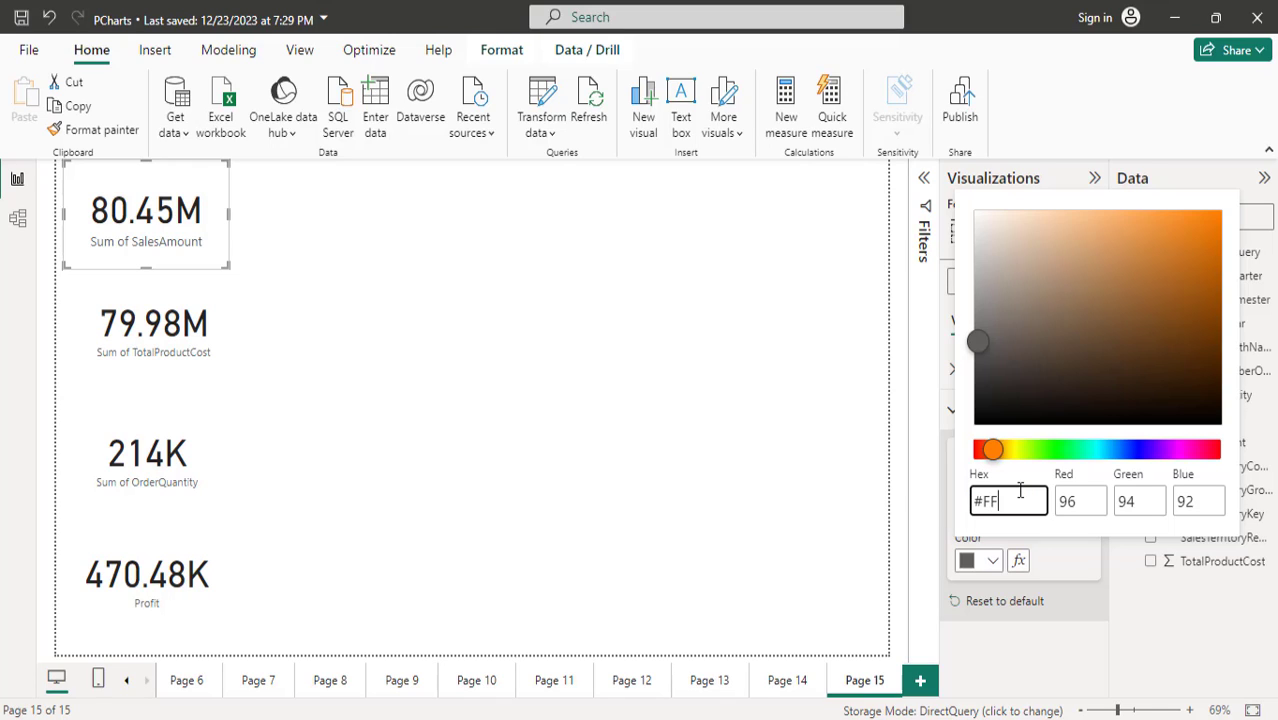
pyautogui.write('0000')
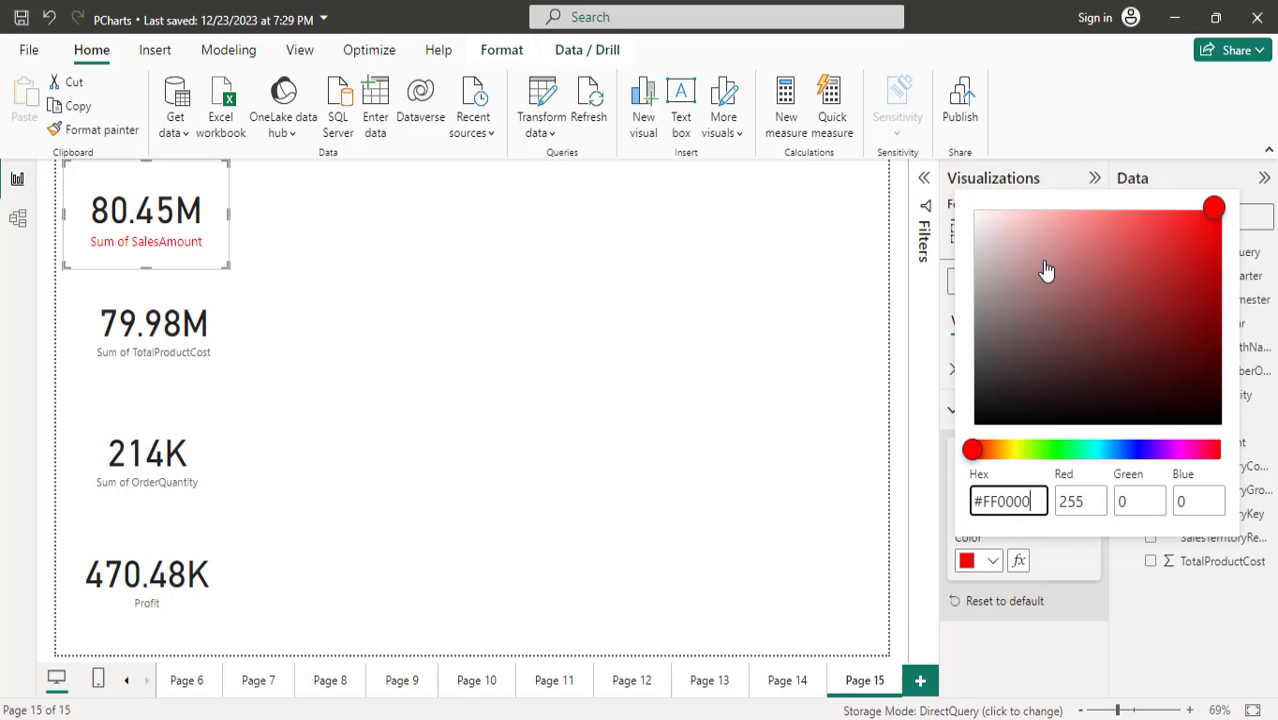
pyautogui.click(1061, 562)
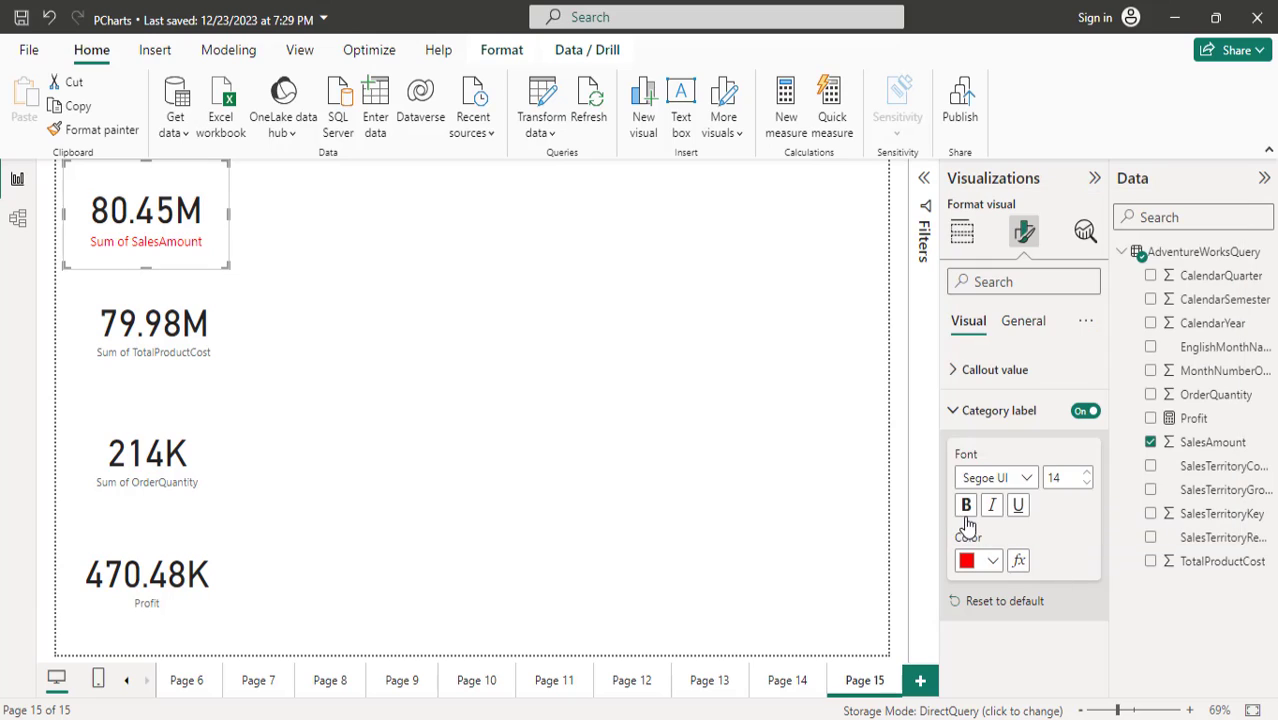
pyautogui.click(966, 505)
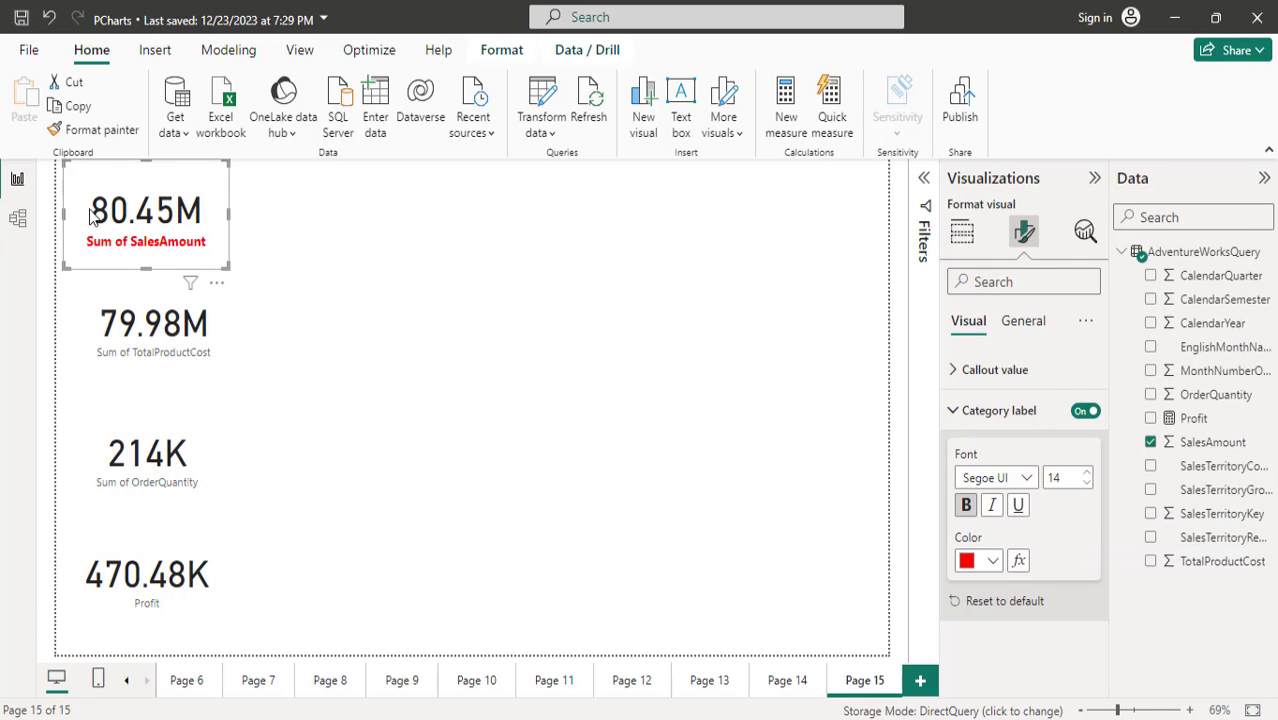
pyautogui.click(451, 358)
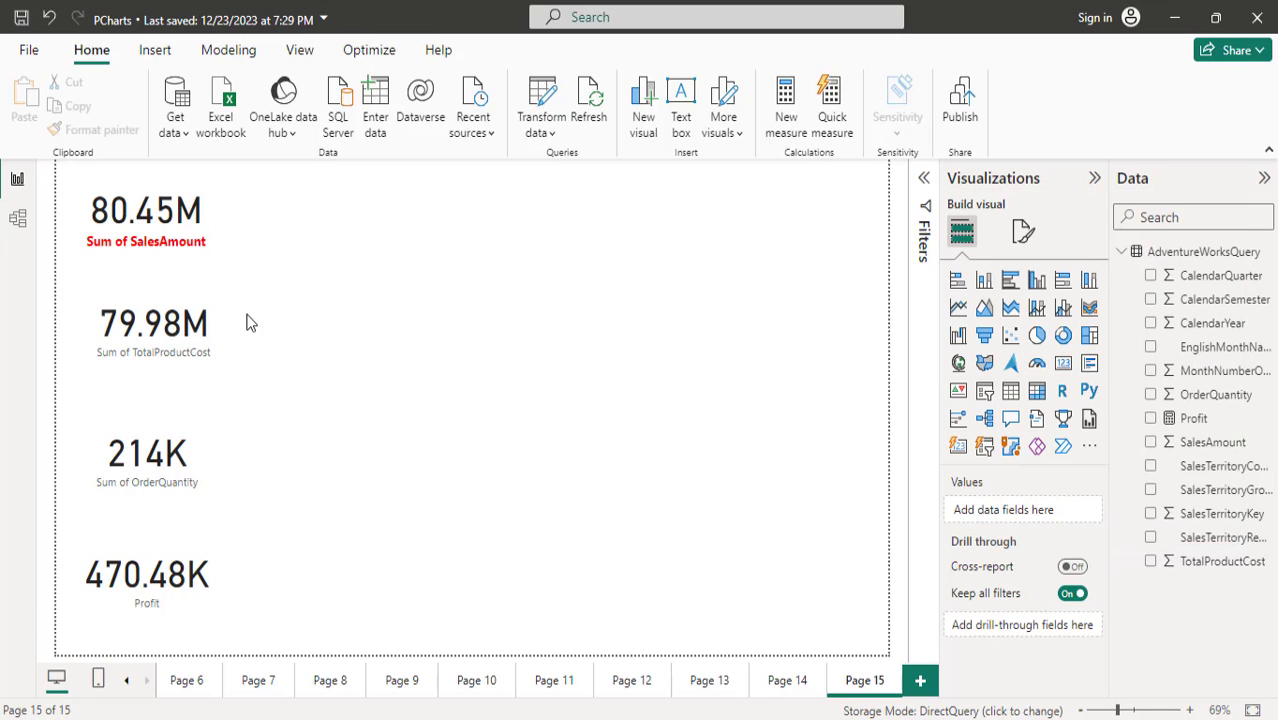
# Step: Format-paint the SalesAmount card's styling onto the 79.98M, 214K and Profit cards
pyautogui.click(87, 245)
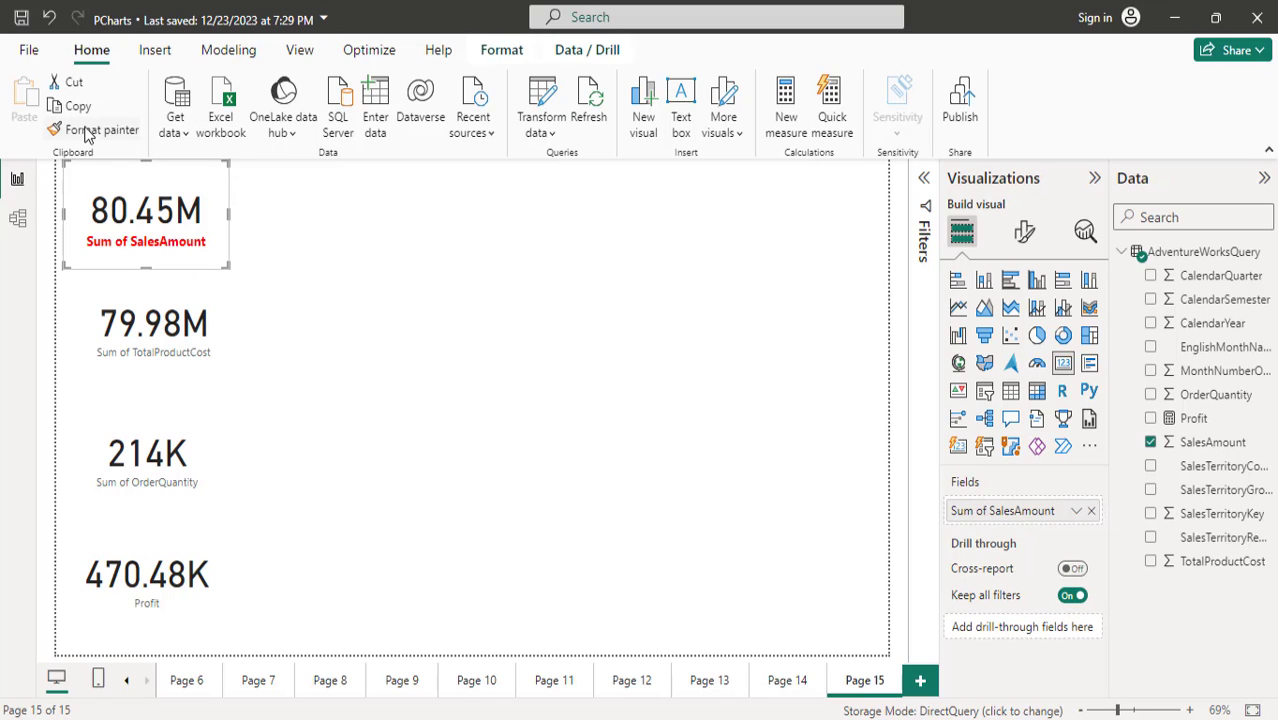
pyautogui.click(92, 130)
pyautogui.click(125, 338)
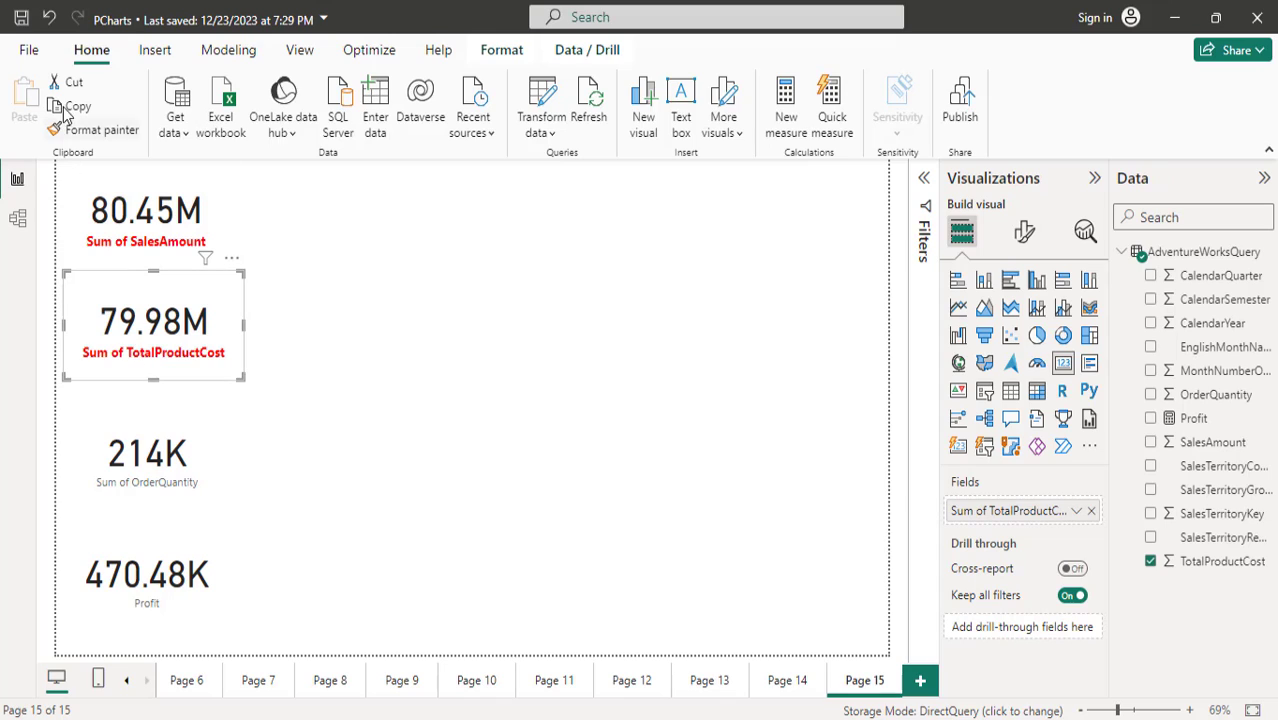
pyautogui.click(72, 133)
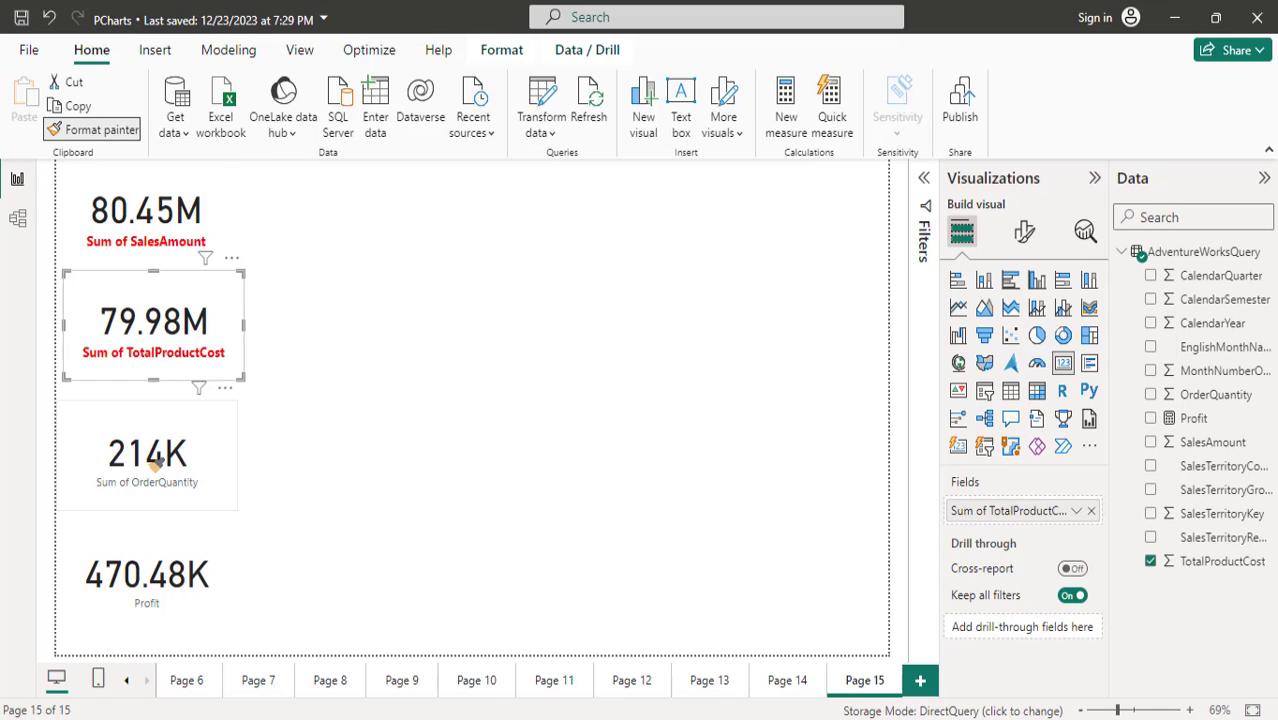
pyautogui.click(155, 462)
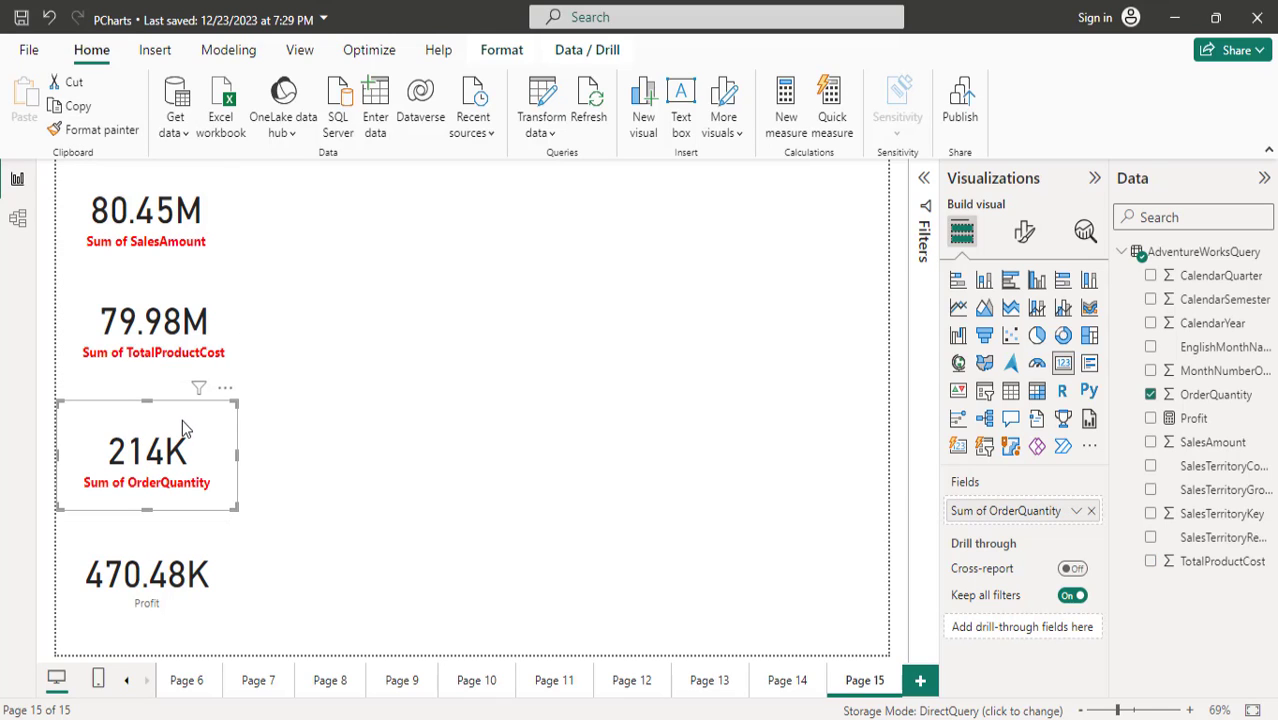
pyautogui.click(90, 130)
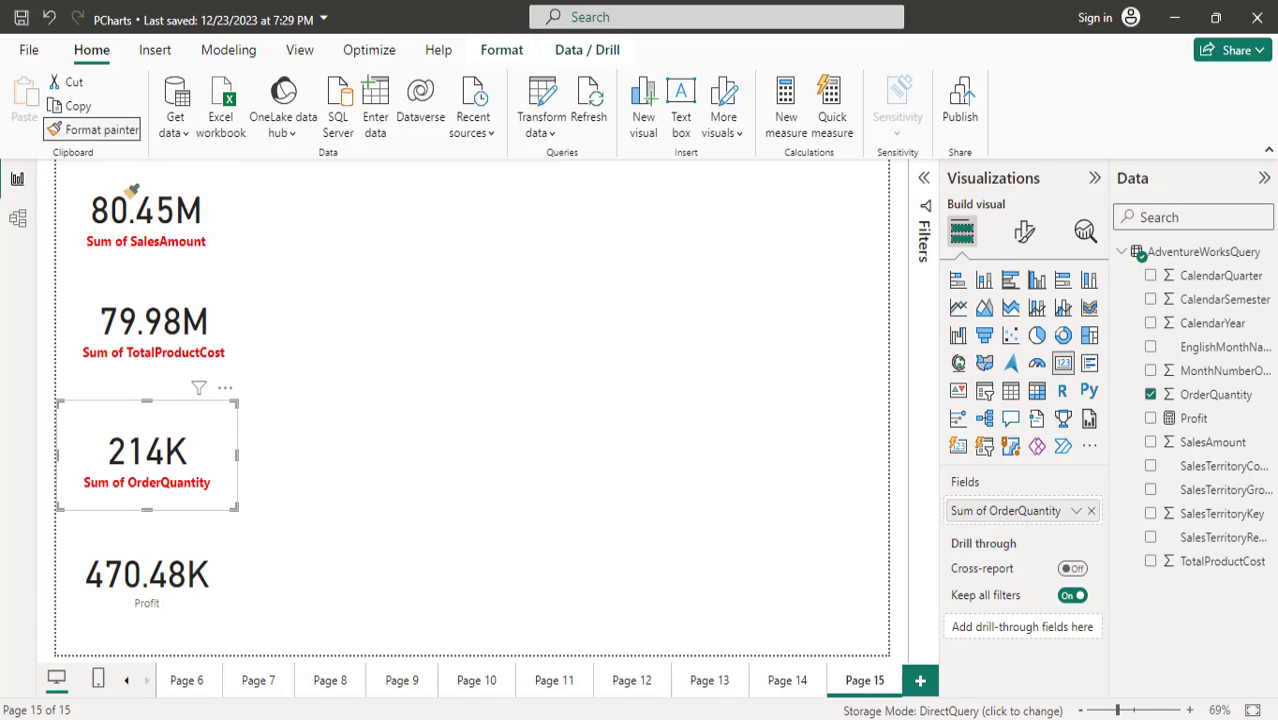
pyautogui.click(228, 570)
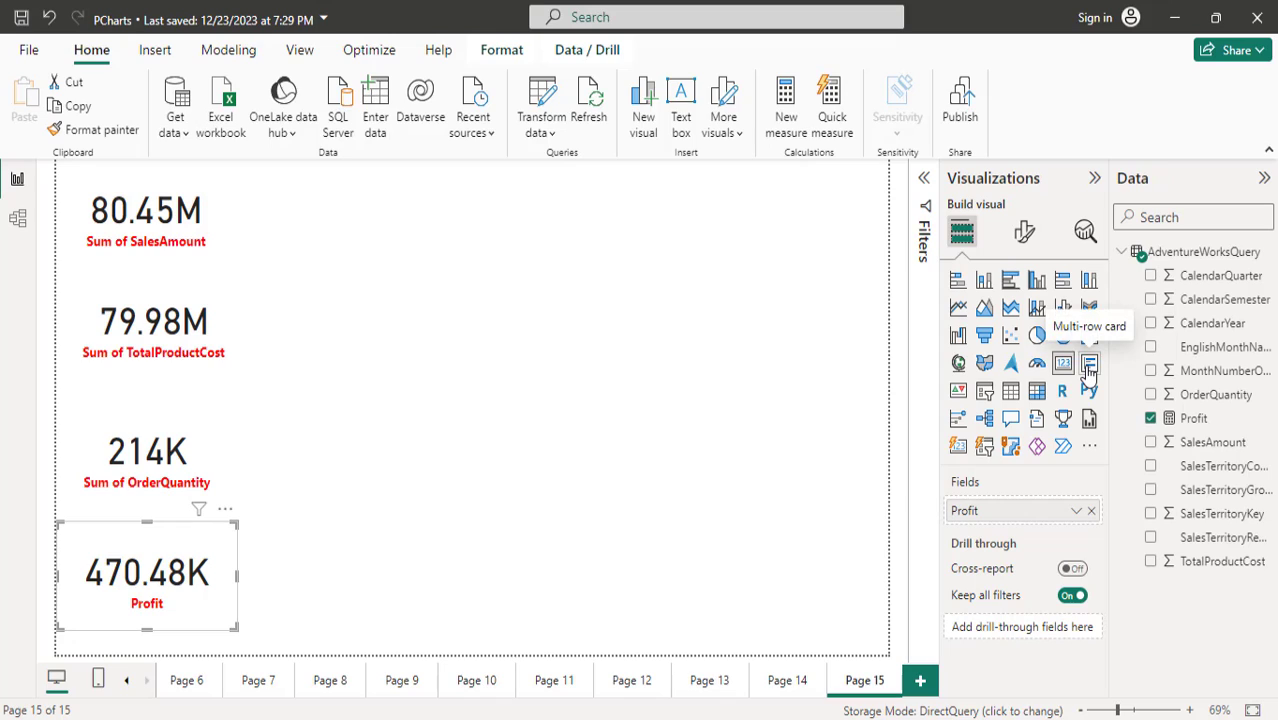
pyautogui.click(338, 209)
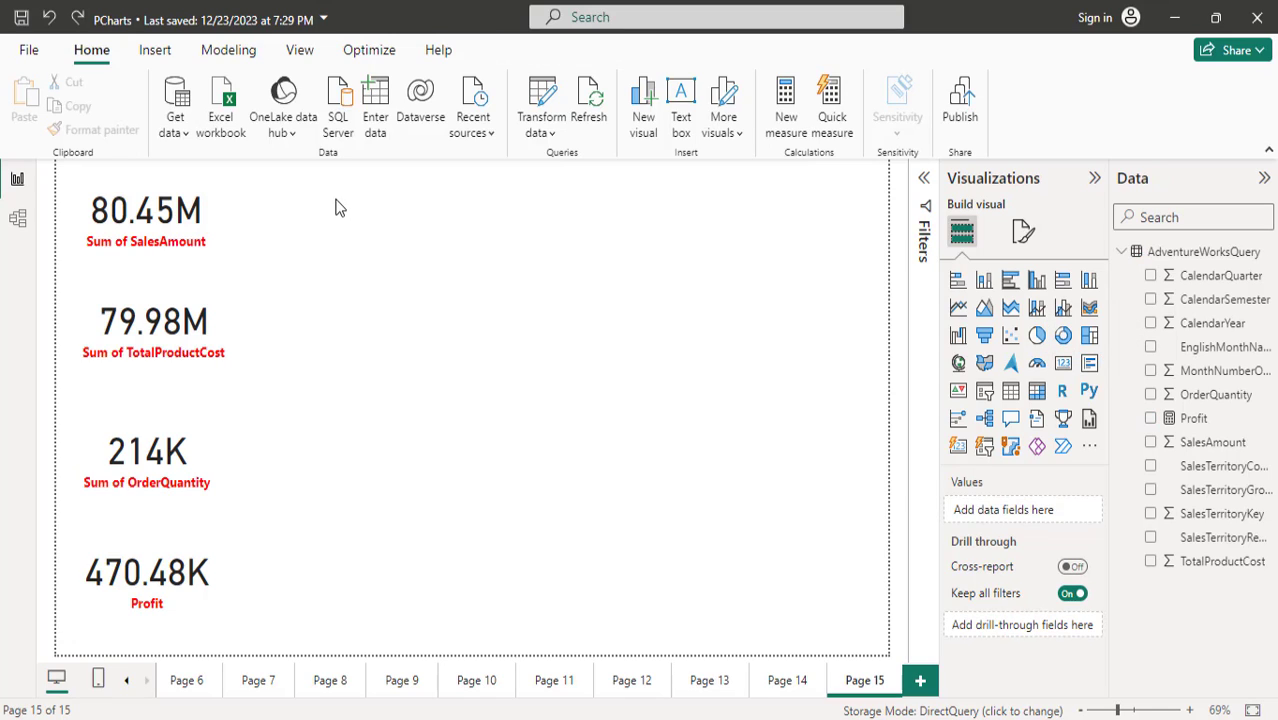
# Step: Add a multi-row card beside the top card and widen it across the page
pyautogui.click(1091, 370)
pyautogui.moveTo(347, 432); pyautogui.dragTo(332, 228)
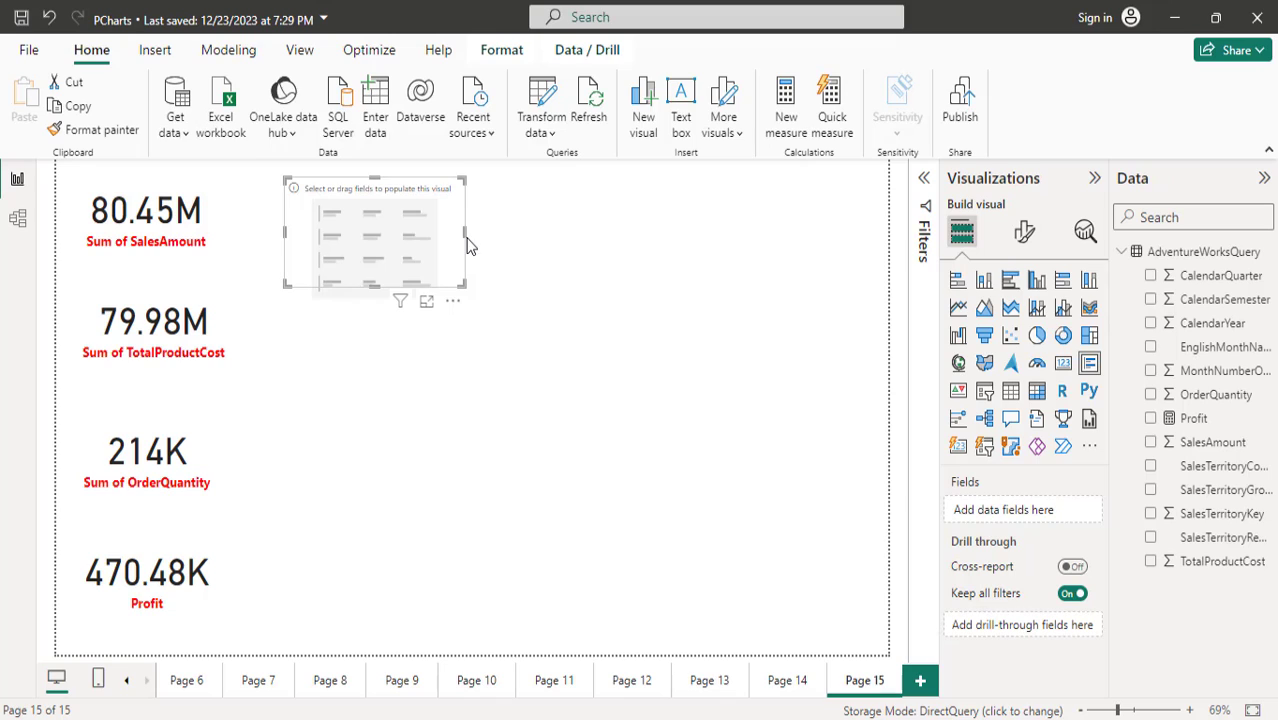
pyautogui.moveTo(466, 232); pyautogui.dragTo(878, 240)
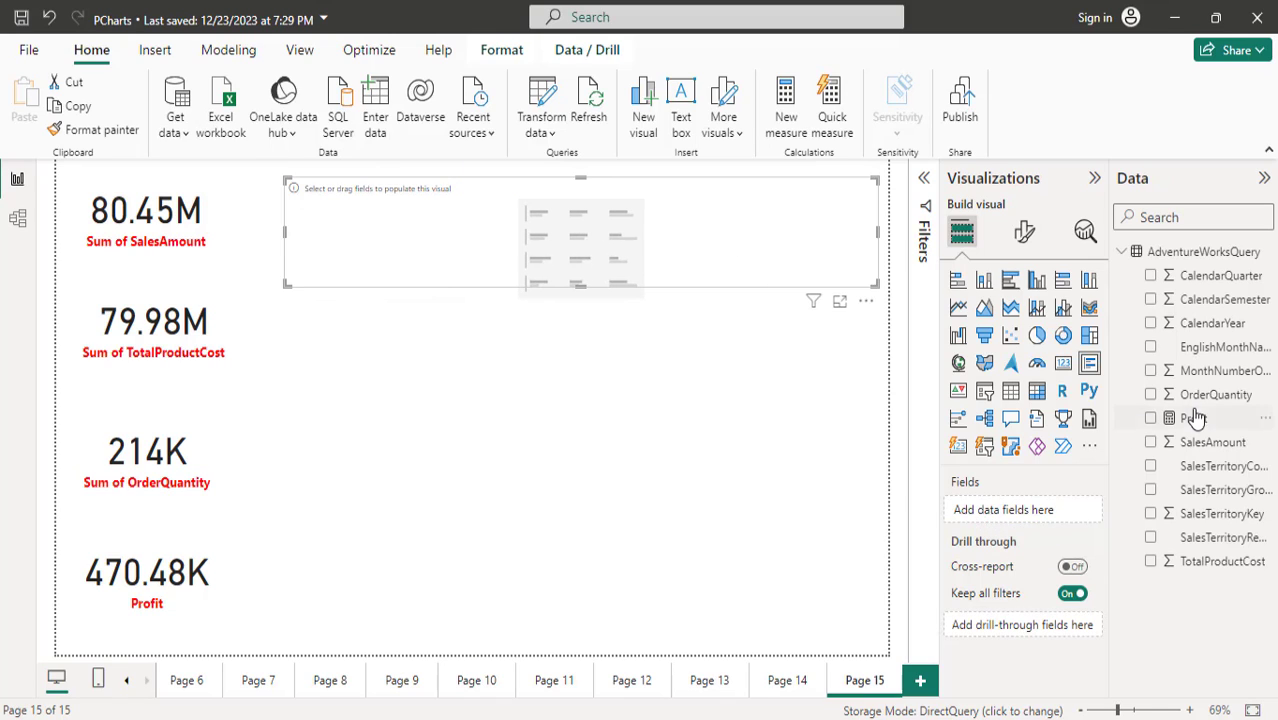
# Step: Put SalesAmount, TotalProductCost, OrderQuantity and Profit into the multi-row card
pyautogui.moveTo(1160, 443); pyautogui.dragTo(1007, 511)
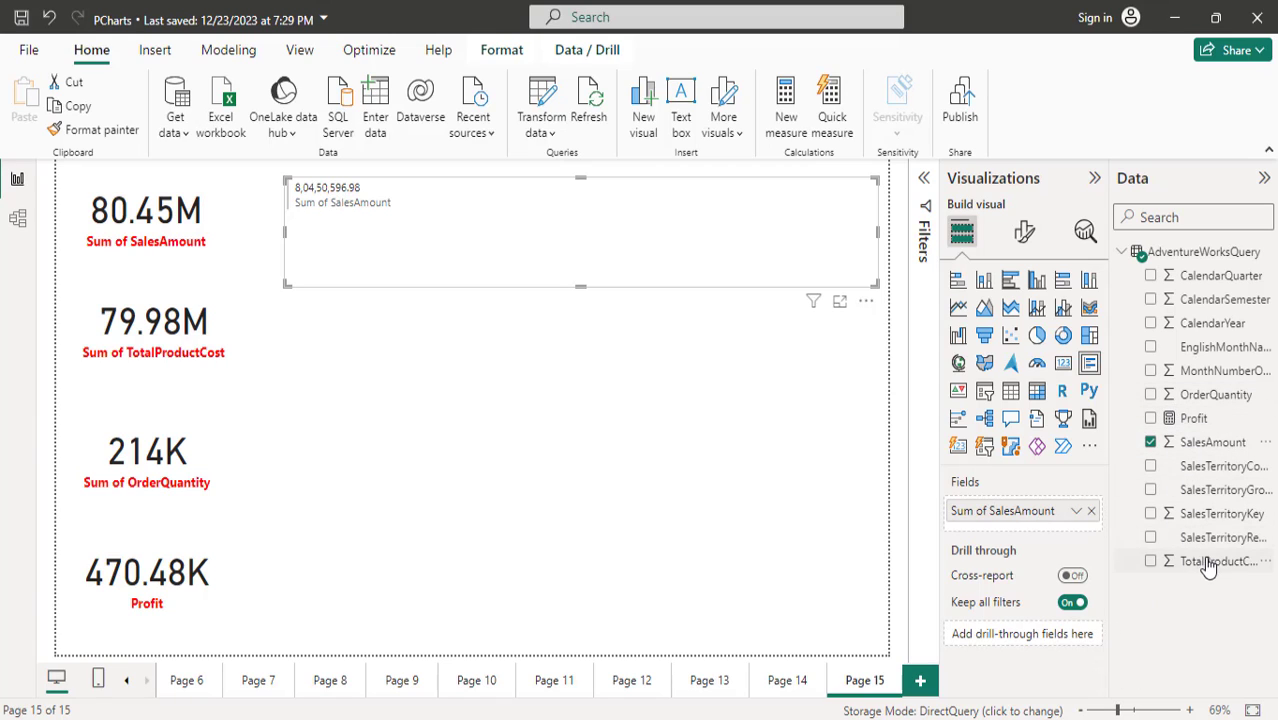
pyautogui.moveTo(1200, 561); pyautogui.dragTo(988, 658)
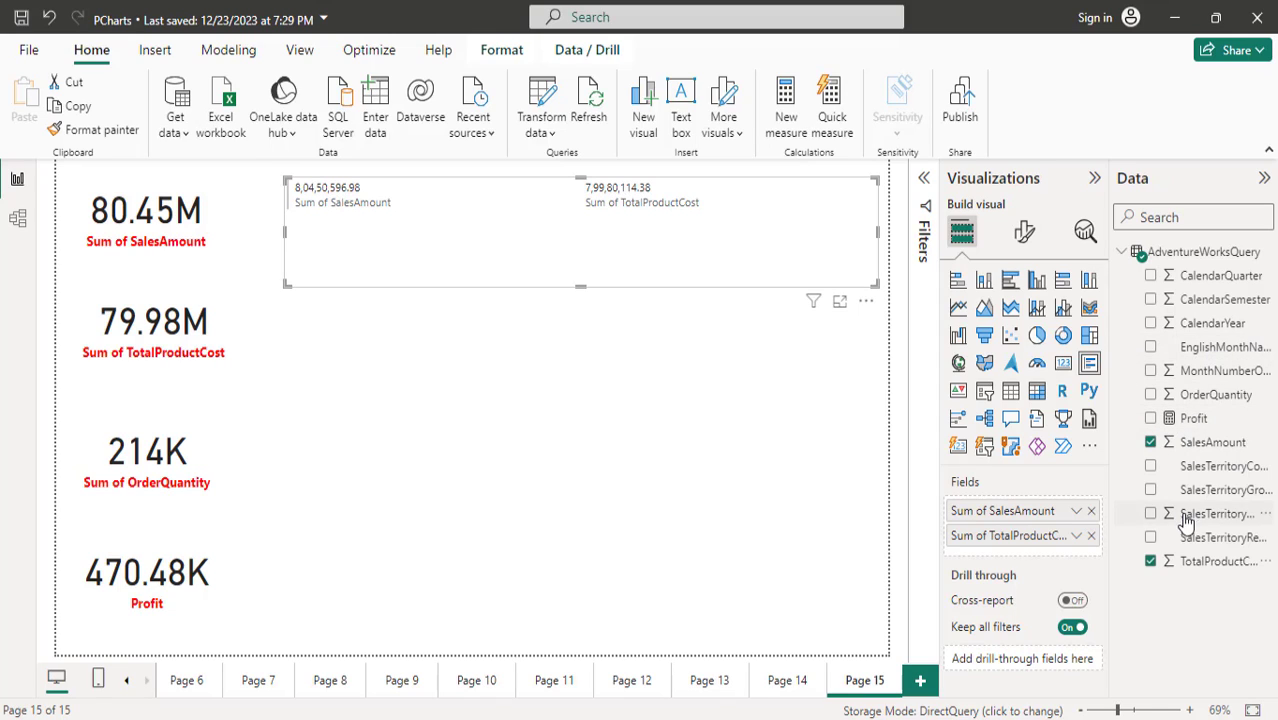
pyautogui.moveTo(1200, 392); pyautogui.dragTo(1040, 560)
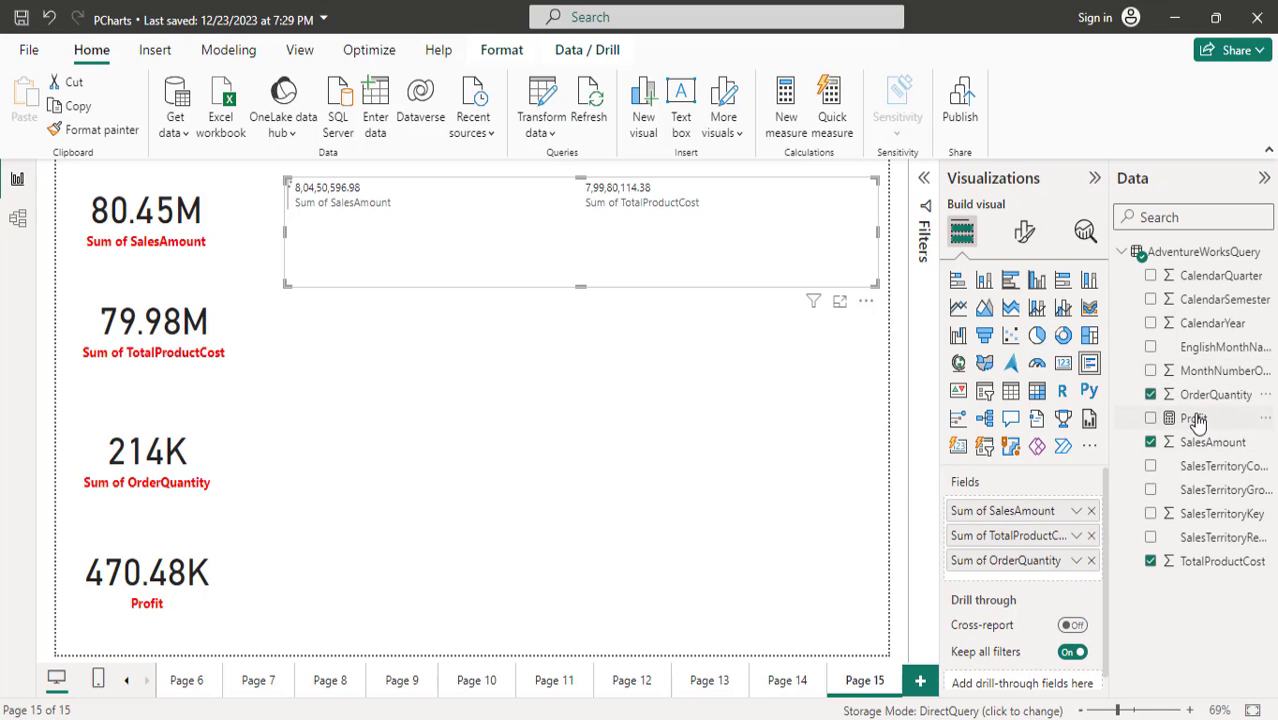
pyautogui.moveTo(1194, 418); pyautogui.dragTo(1039, 575)
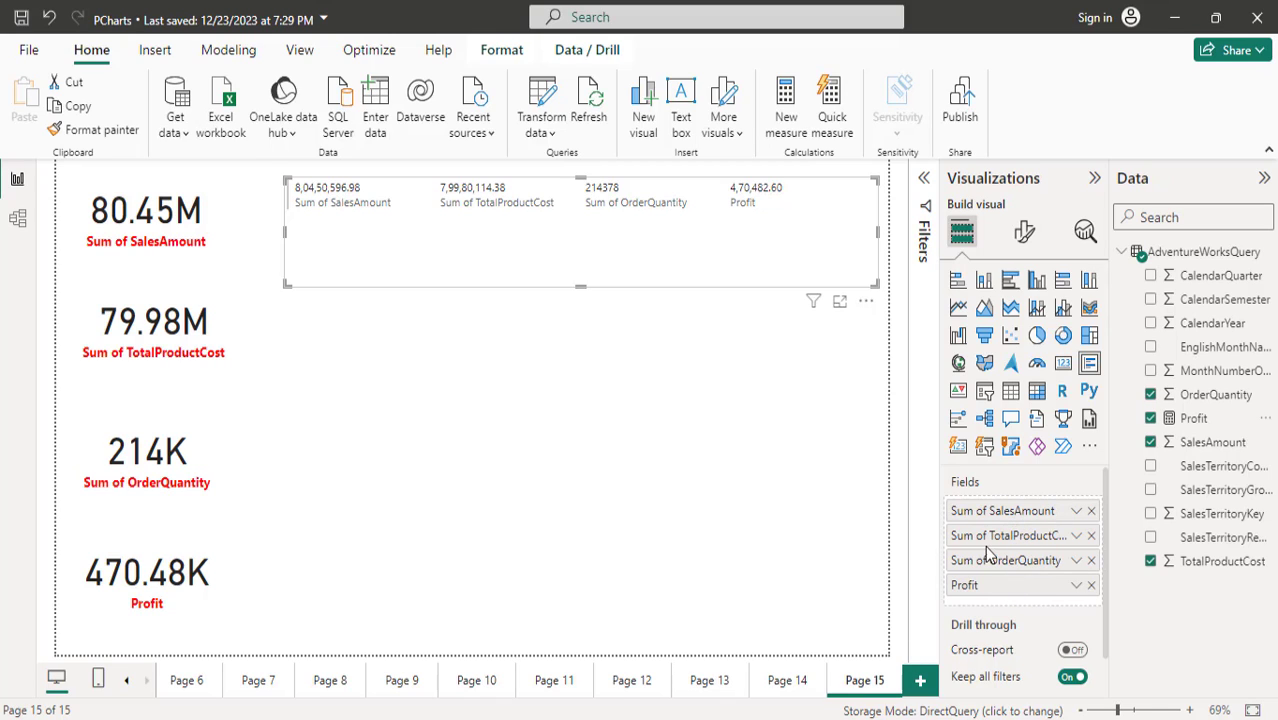
pyautogui.click(1022, 232)
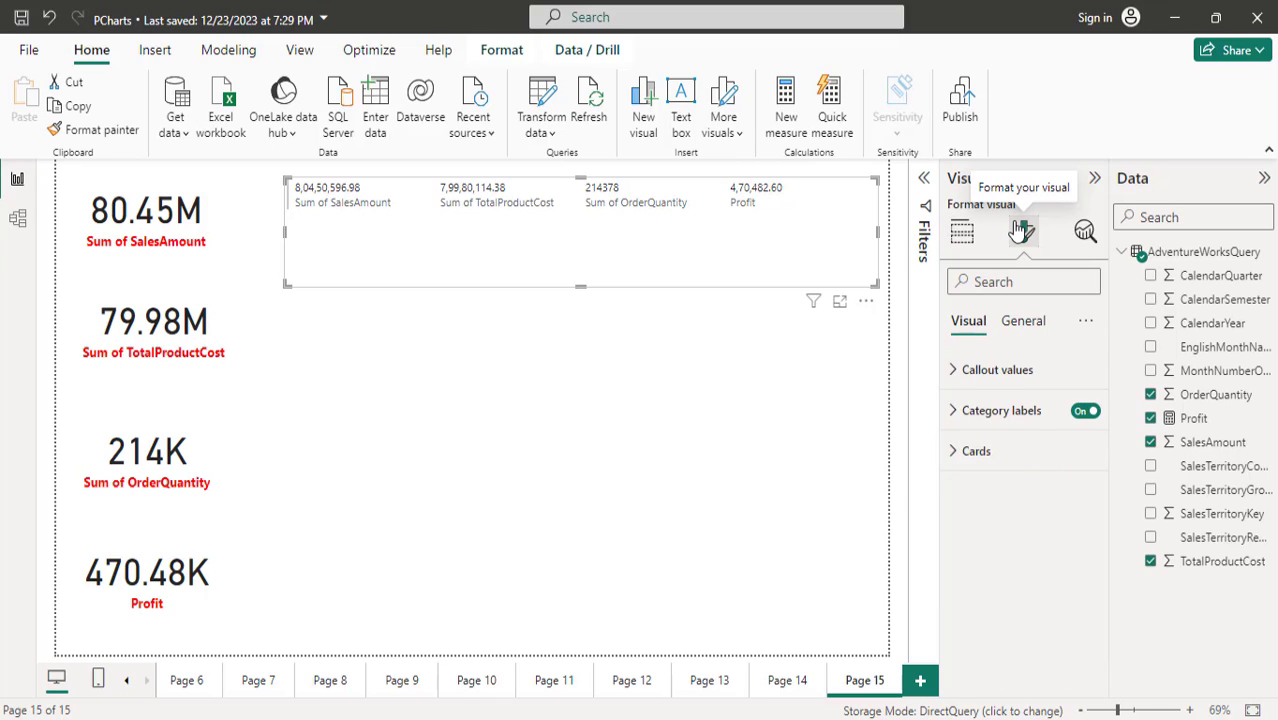
# Step: Make the multi-row card's callout values bold at size 15
pyautogui.click(987, 372)
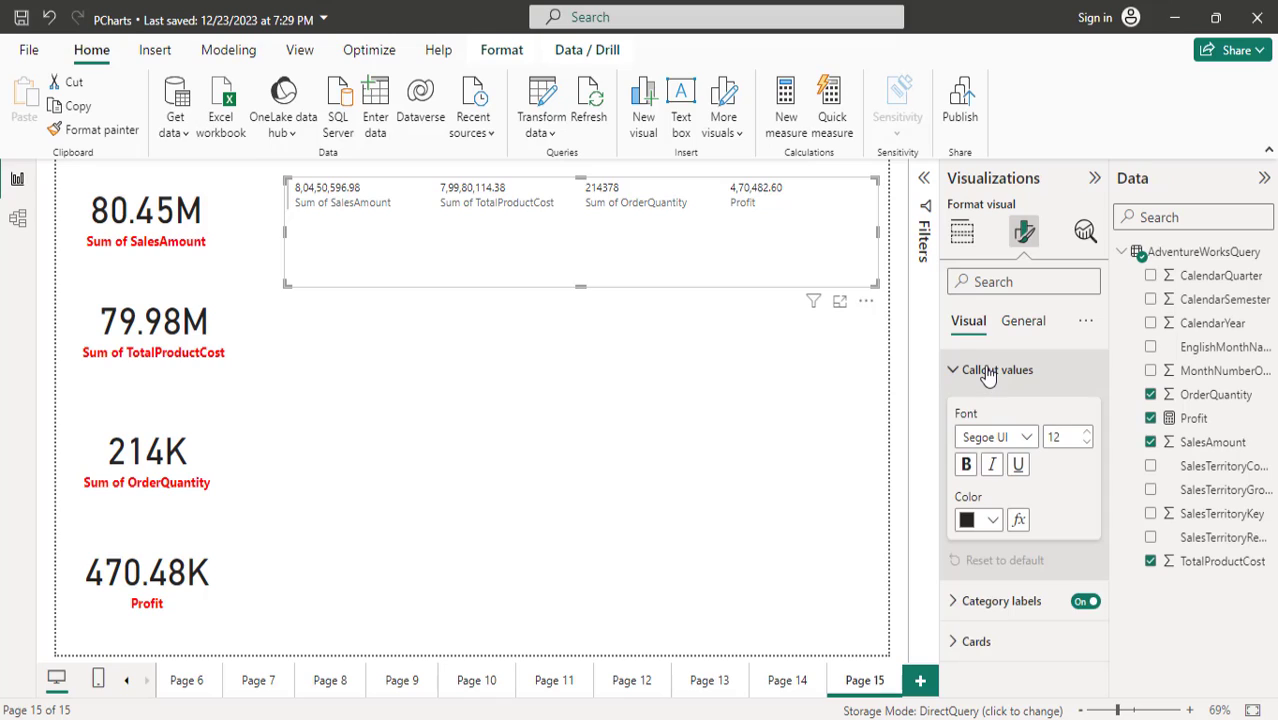
pyautogui.click(1087, 437)
pyautogui.click(1087, 437)
pyautogui.click(1087, 437)
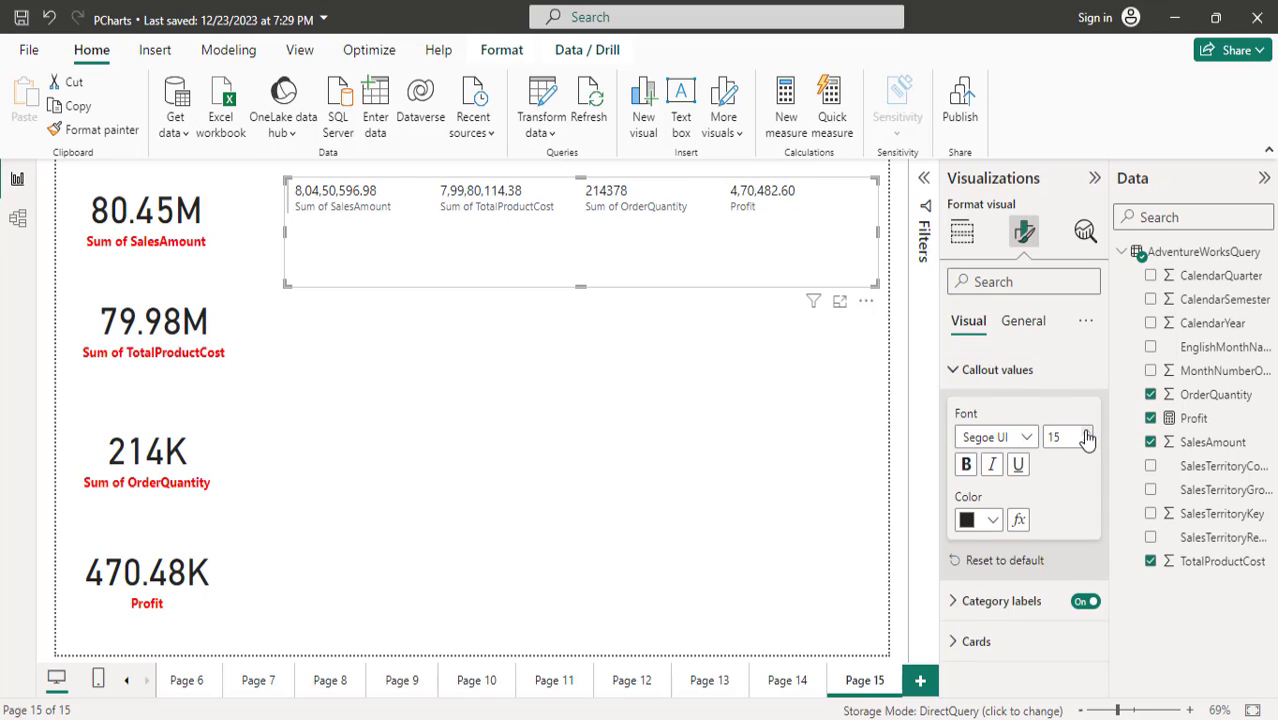
pyautogui.click(966, 464)
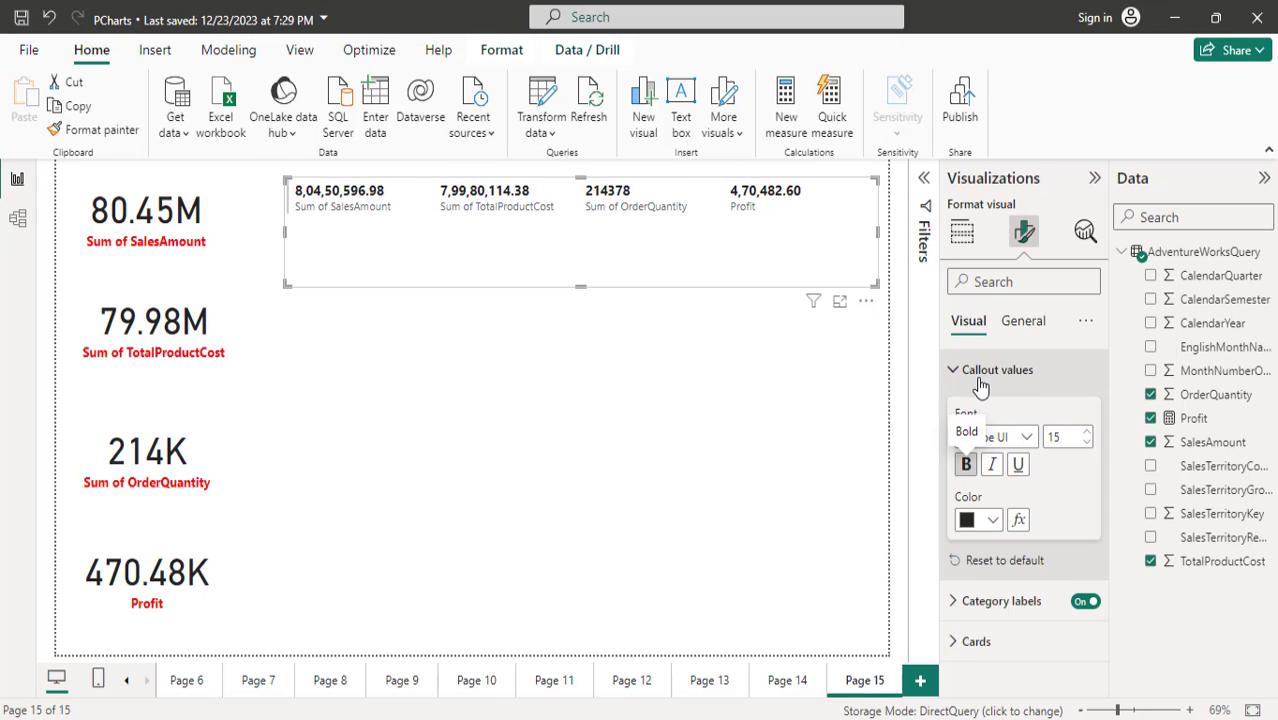
pyautogui.click(979, 380)
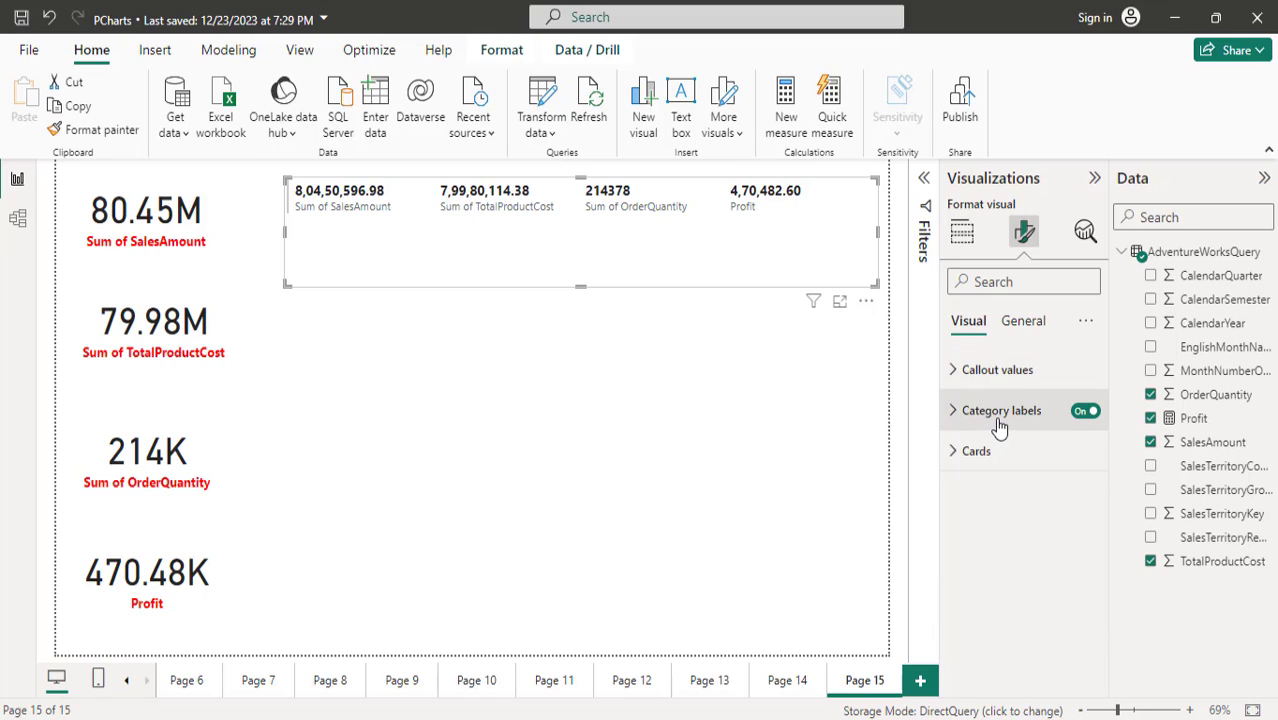
# Step: Make its category labels bold at size 14 and widen the card leftward
pyautogui.click(998, 420)
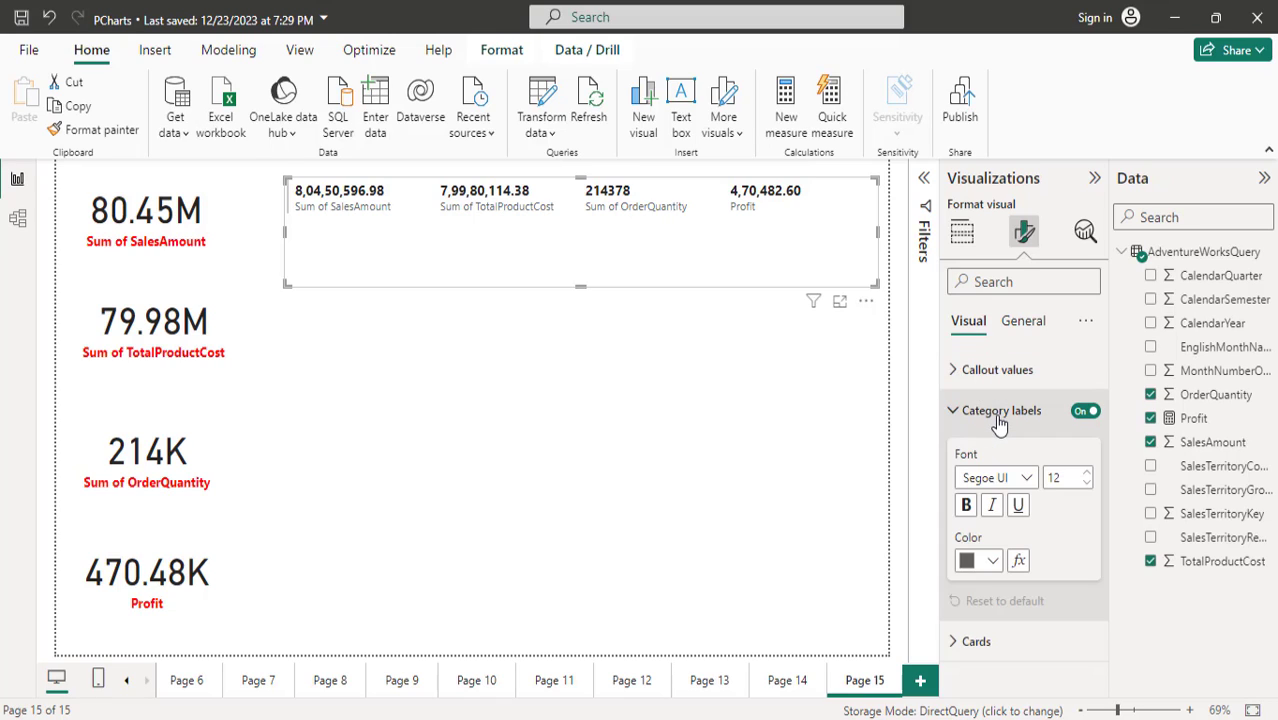
pyautogui.click(1088, 474)
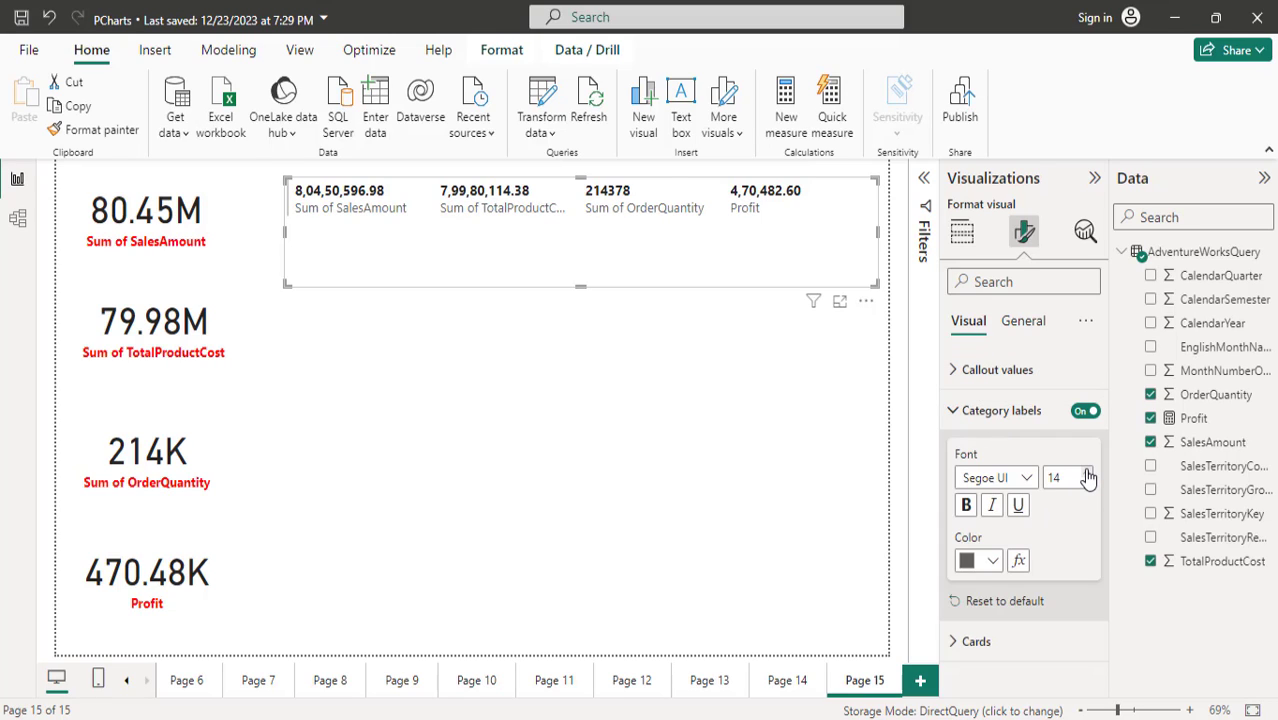
pyautogui.click(966, 506)
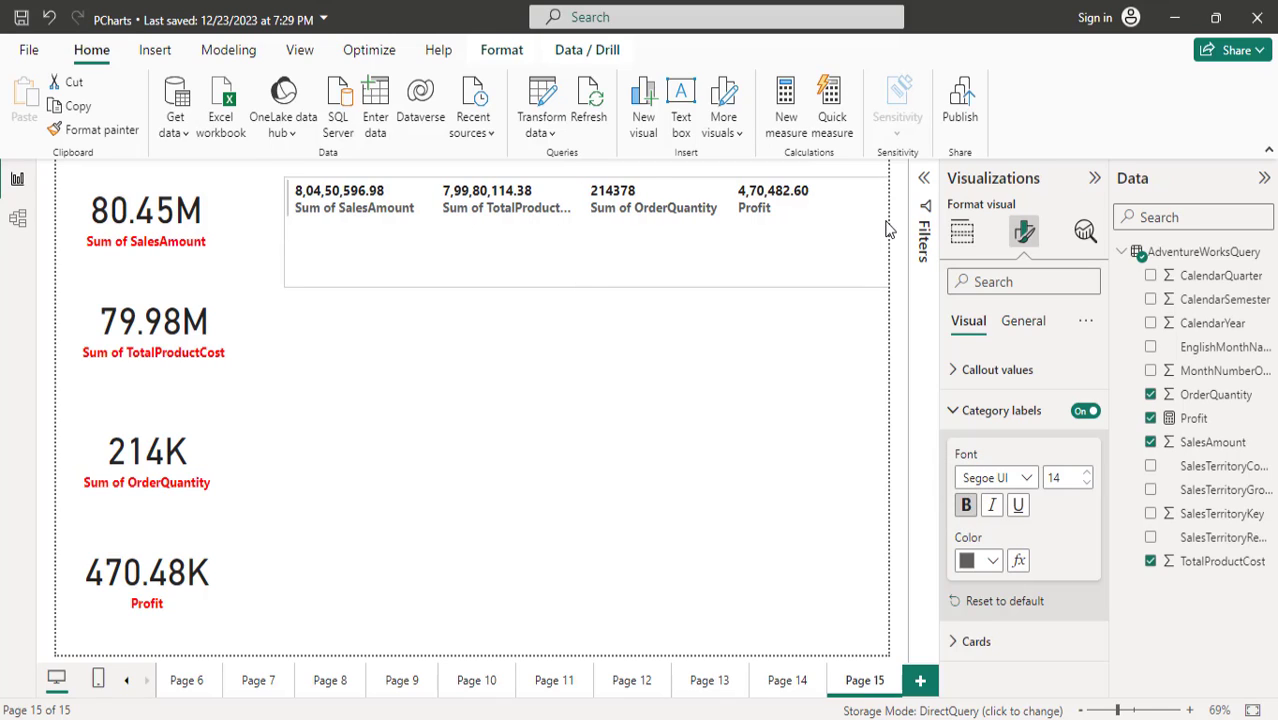
pyautogui.click(955, 410)
pyautogui.click(590, 405)
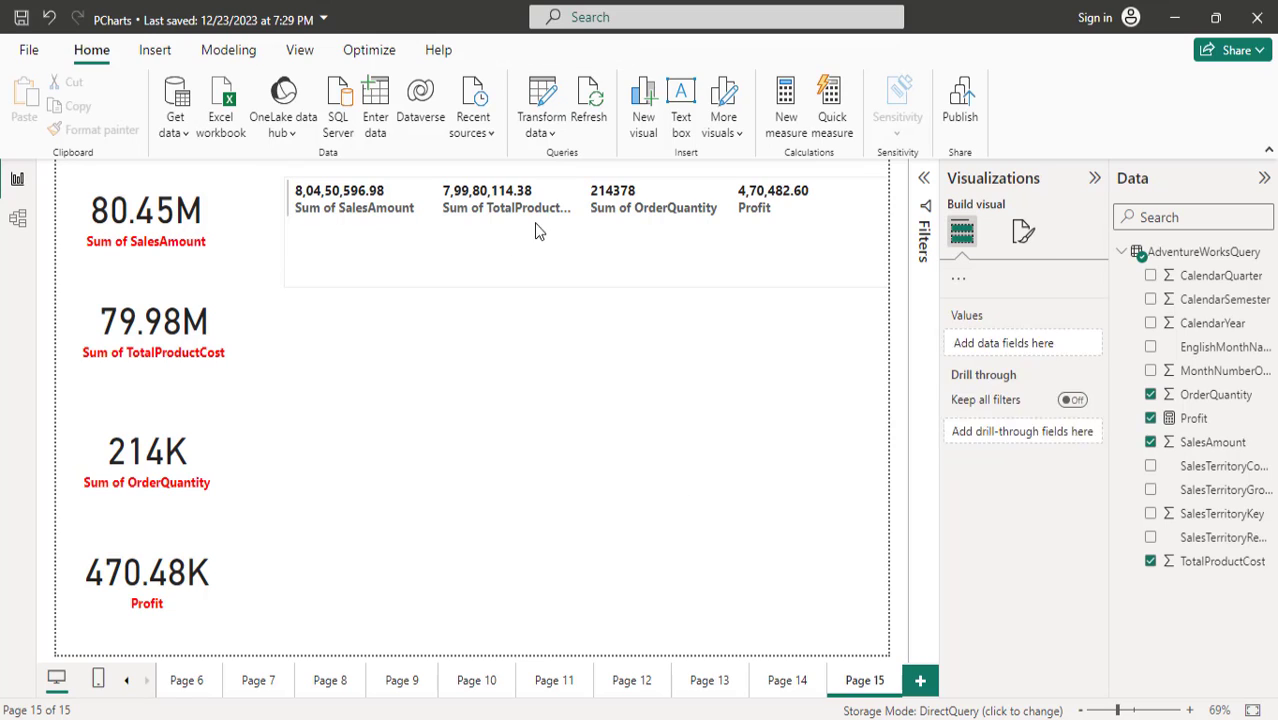
pyautogui.click(512, 228)
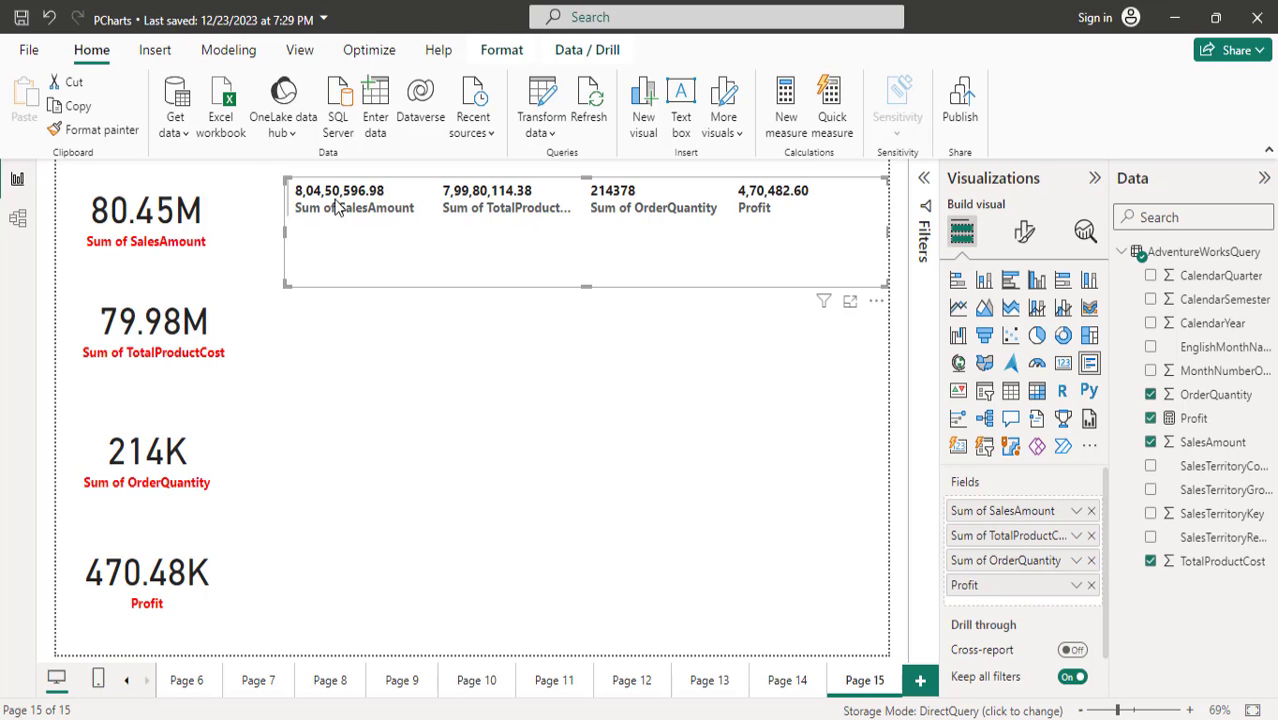
pyautogui.moveTo(284, 231); pyautogui.dragTo(231, 229)
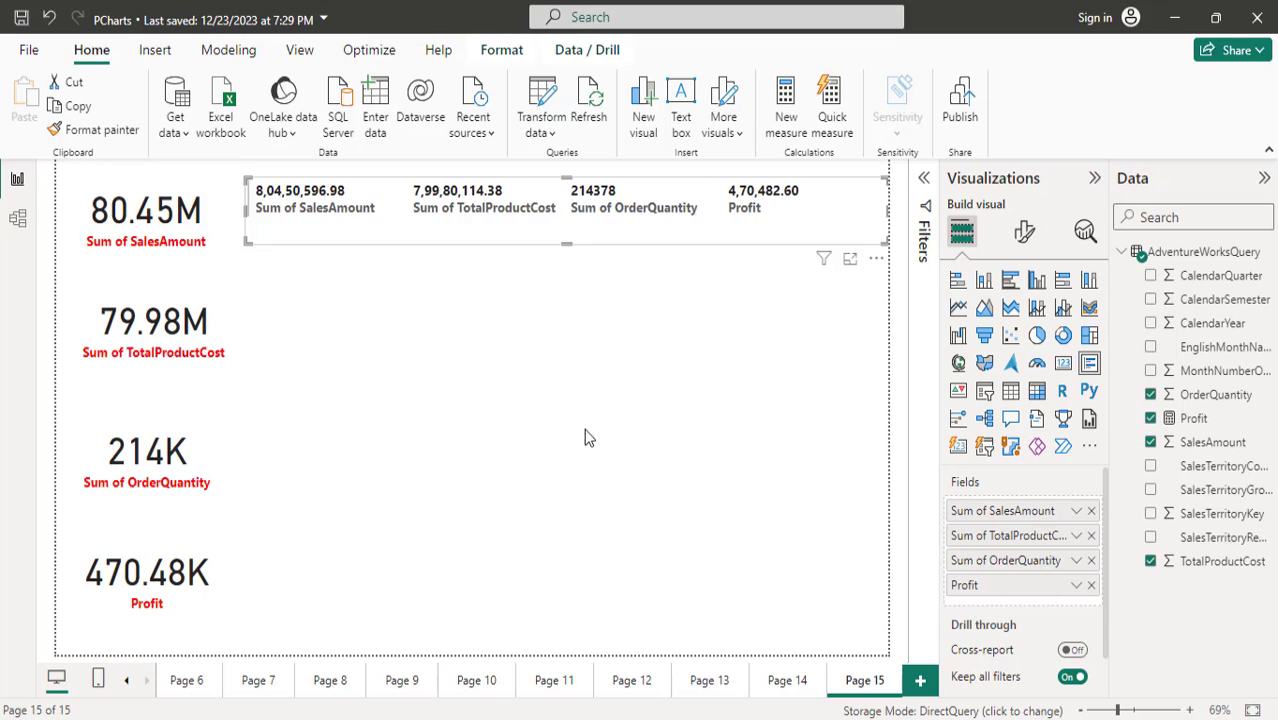
pyautogui.click(588, 458)
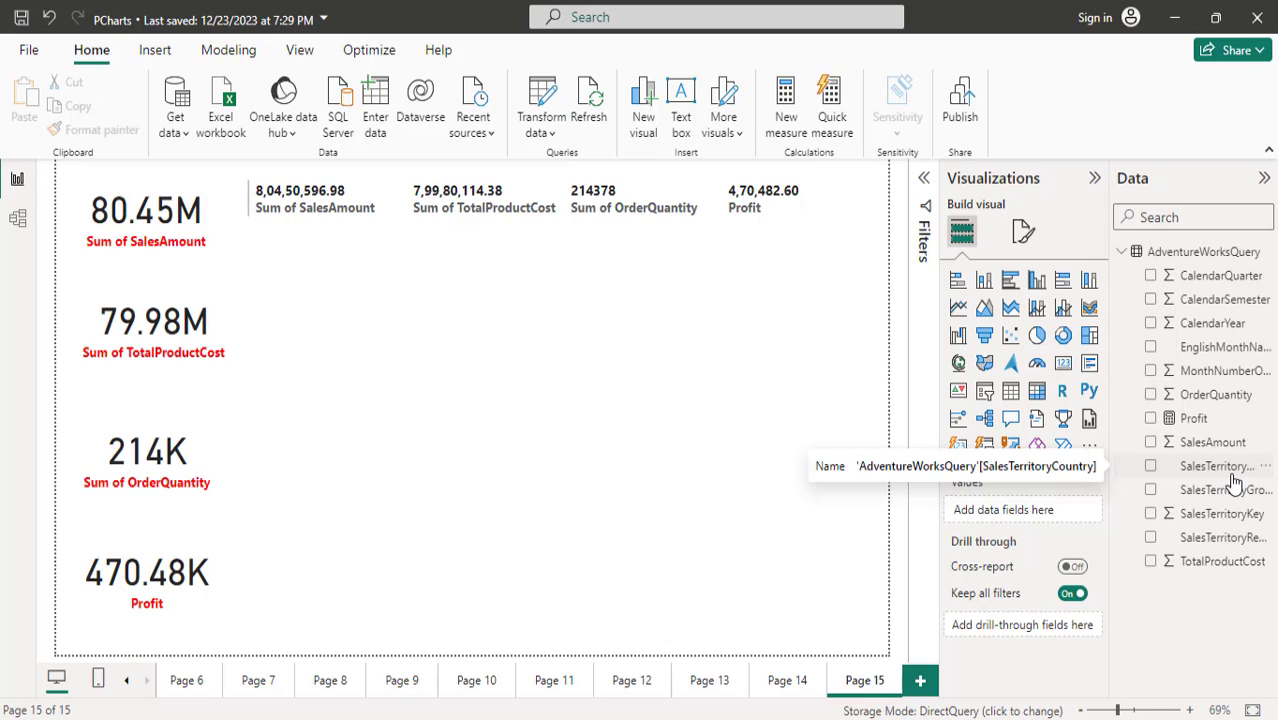
# Step: Add a multi-row card of SalesTerritoryCountry with Sum of SalesAmount
pyautogui.click(1090, 366)
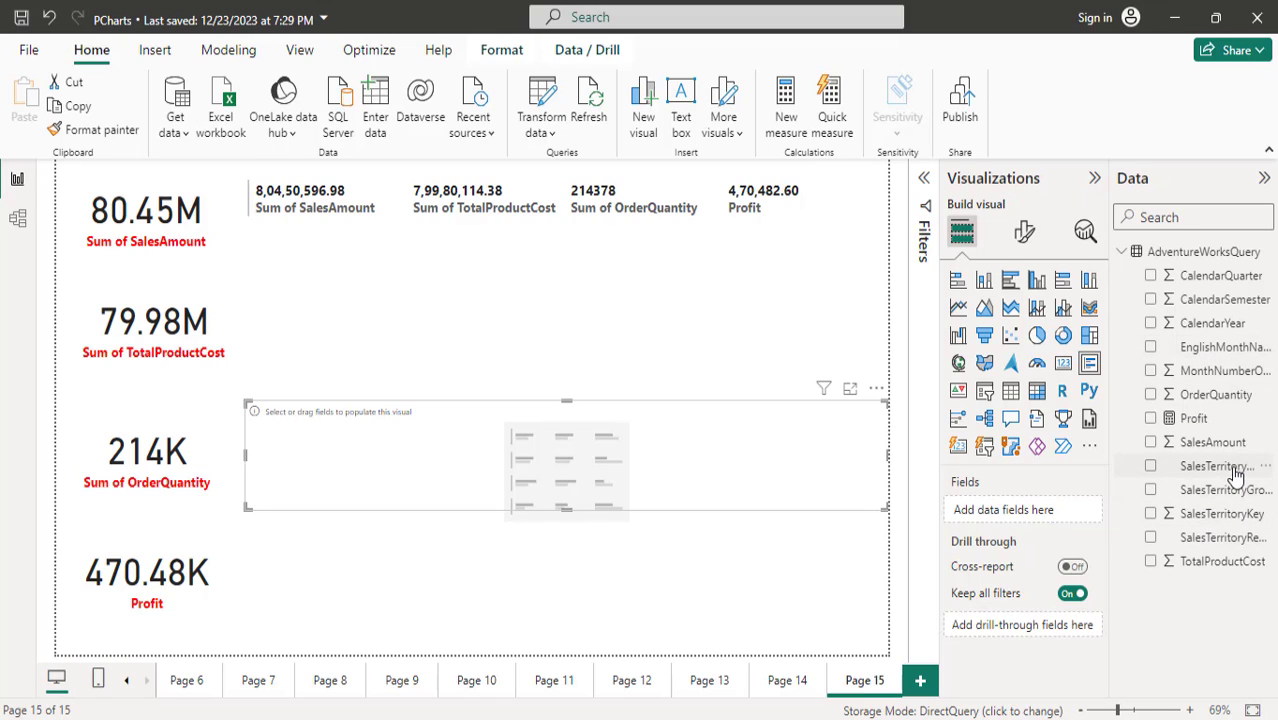
pyautogui.moveTo(1225, 466); pyautogui.dragTo(1050, 509)
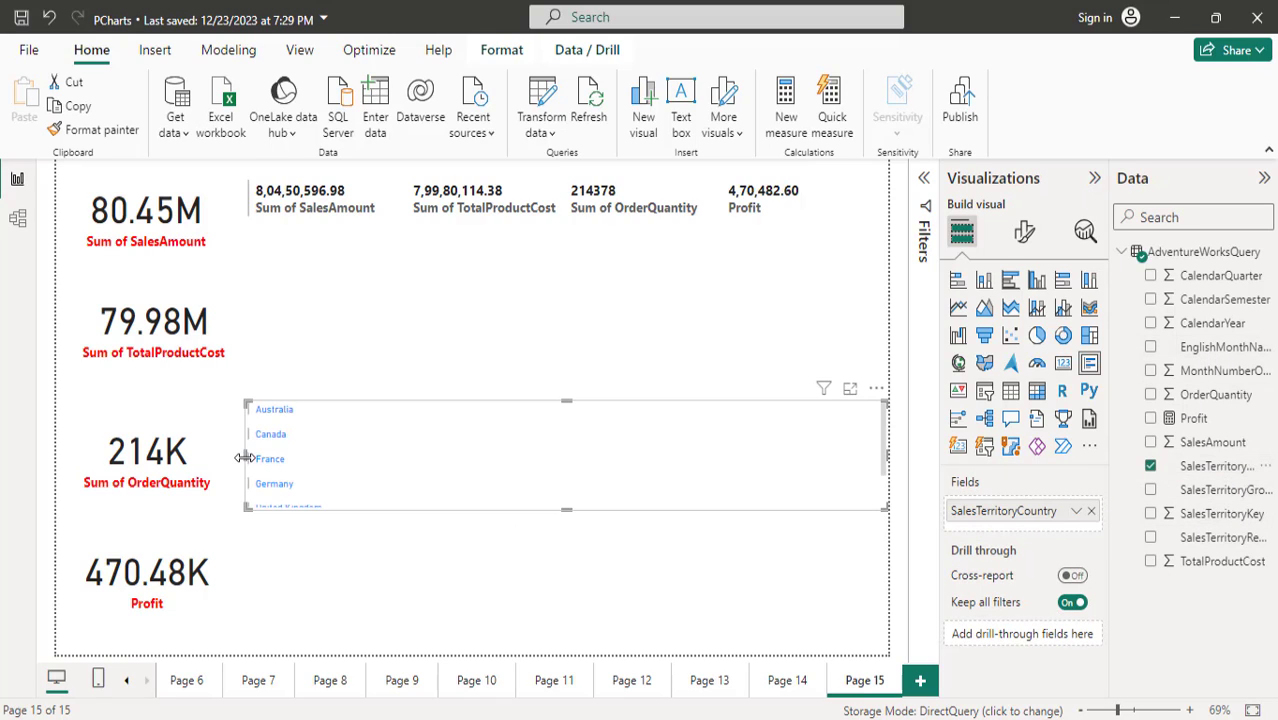
pyautogui.moveTo(566, 510); pyautogui.dragTo(562, 586)
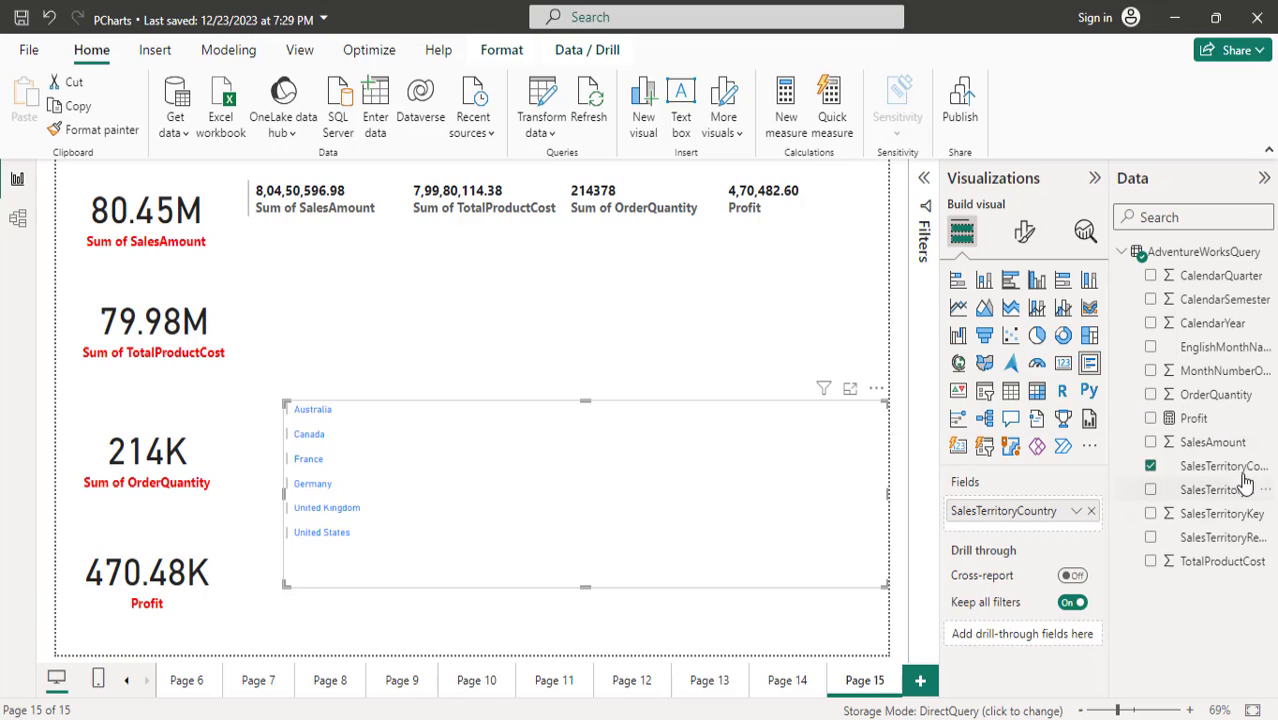
pyautogui.moveTo(1225, 450); pyautogui.dragTo(1058, 533)
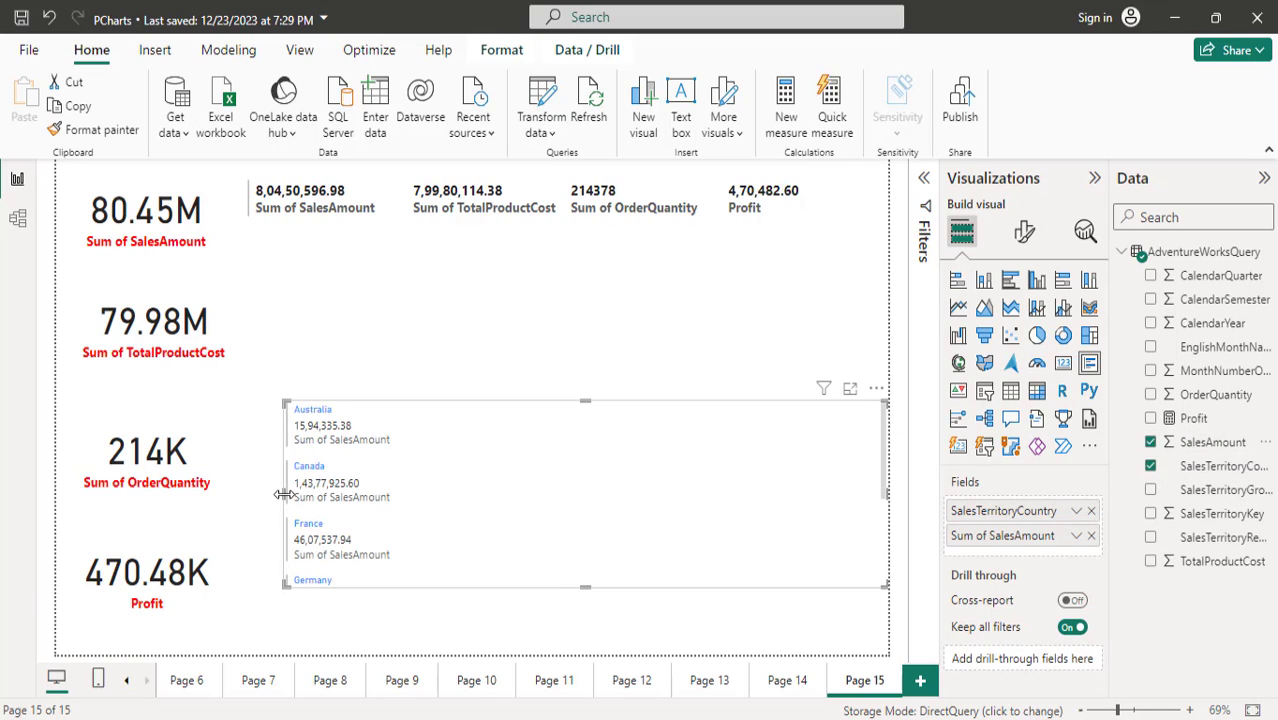
# Step: Resize the country card into a tall column along the page's right edge
pyautogui.moveTo(285, 494); pyautogui.dragTo(754, 488)
pyautogui.moveTo(818, 400); pyautogui.dragTo(809, 255)
pyautogui.moveTo(818, 588); pyautogui.dragTo(818, 616)
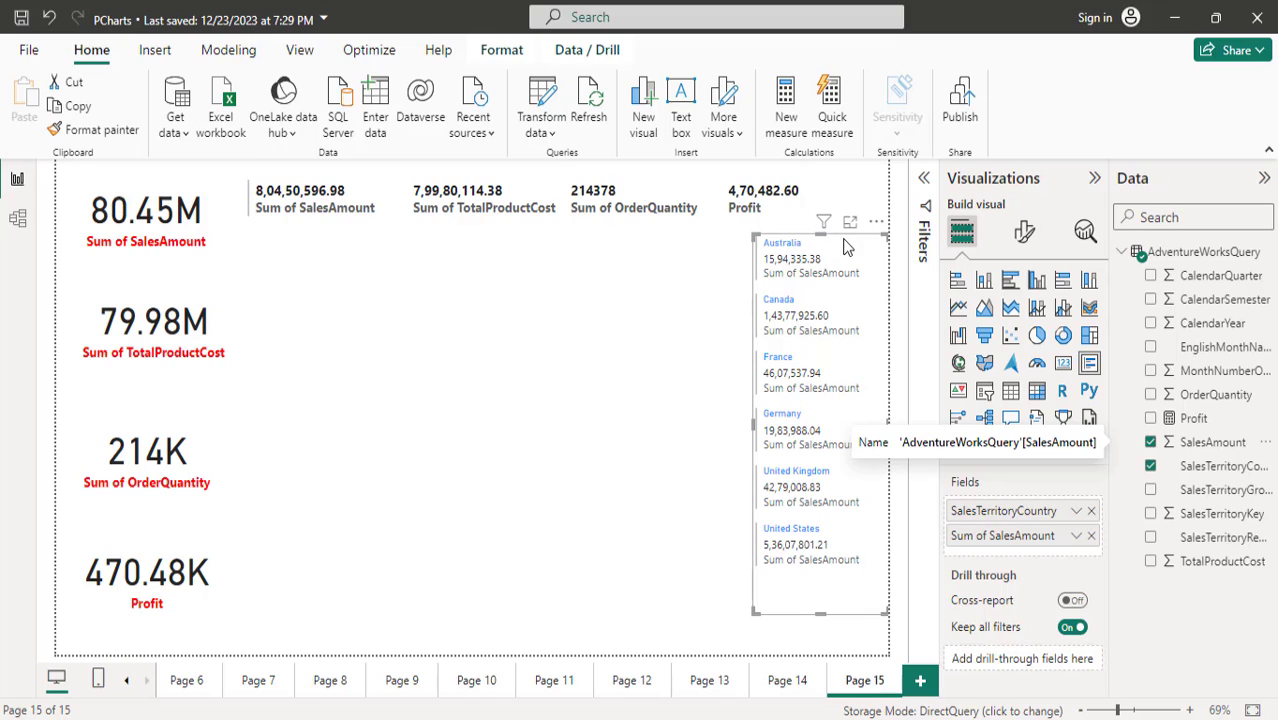
pyautogui.moveTo(842, 240); pyautogui.dragTo(838, 257)
# Step: Filter the cards by Australia, Canada, France and Germany in turn, ending on United States
pyautogui.click(786, 292)
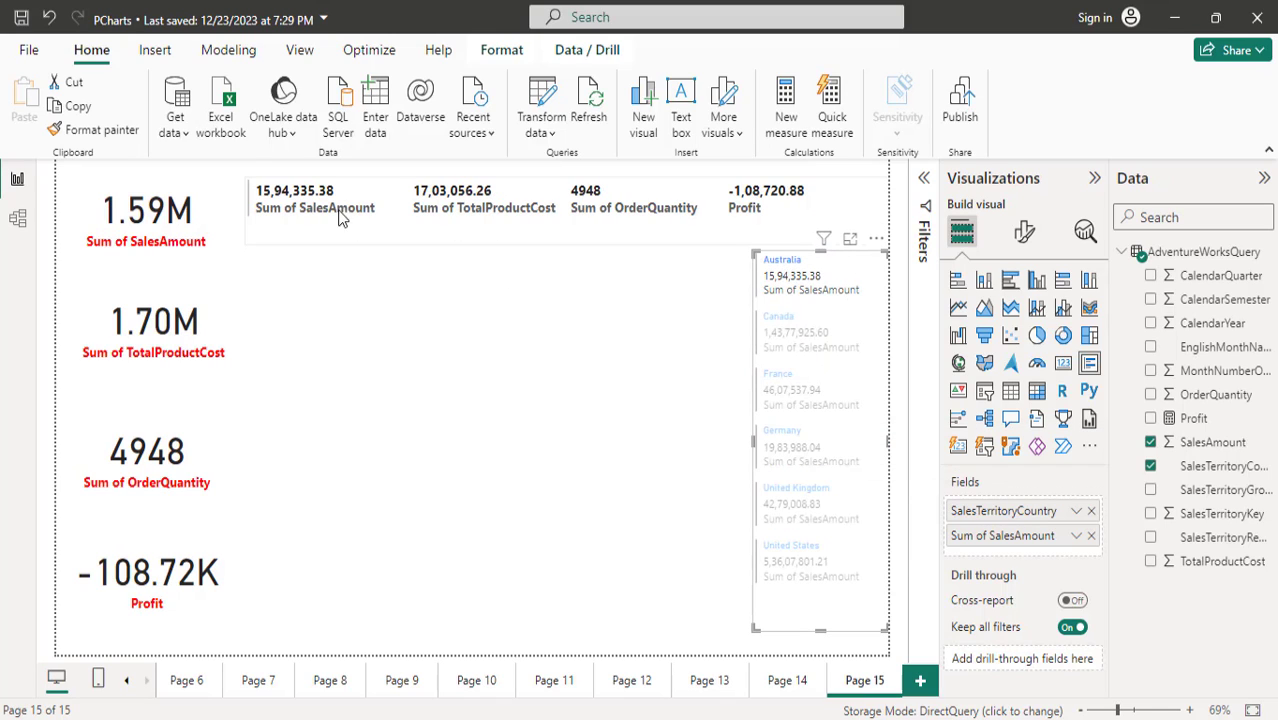
pyautogui.click(818, 343)
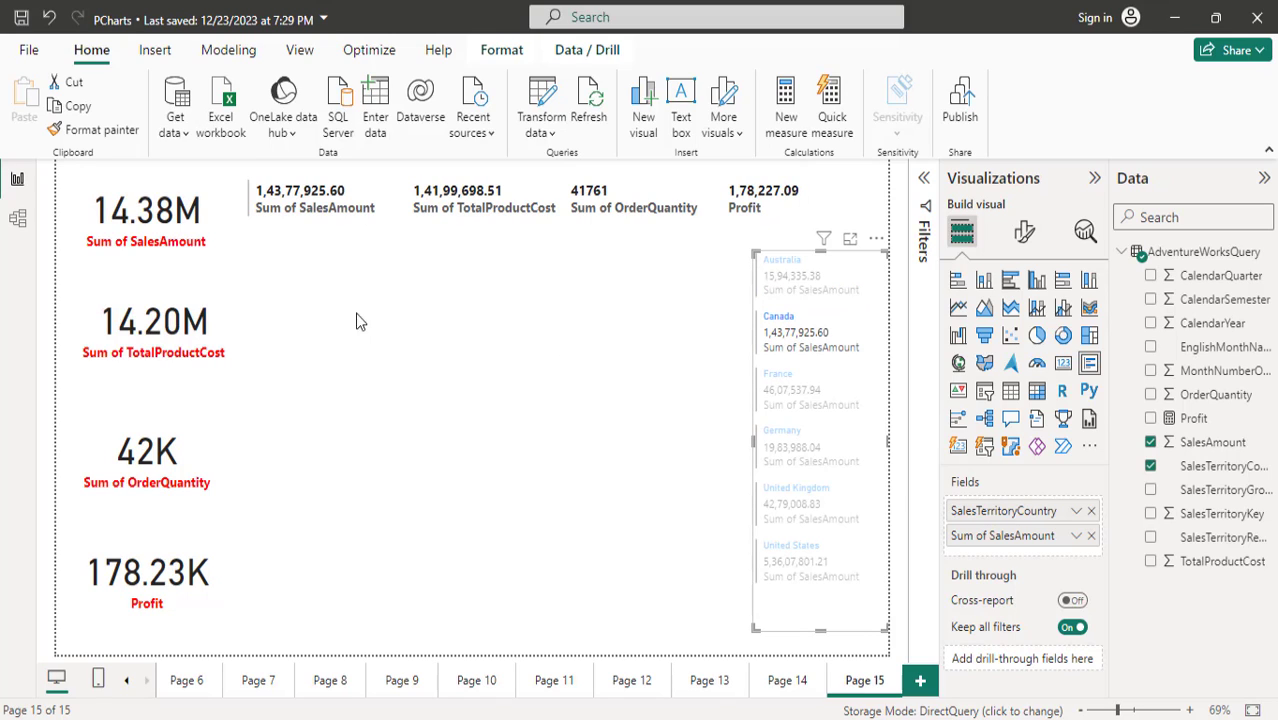
pyautogui.click(800, 400)
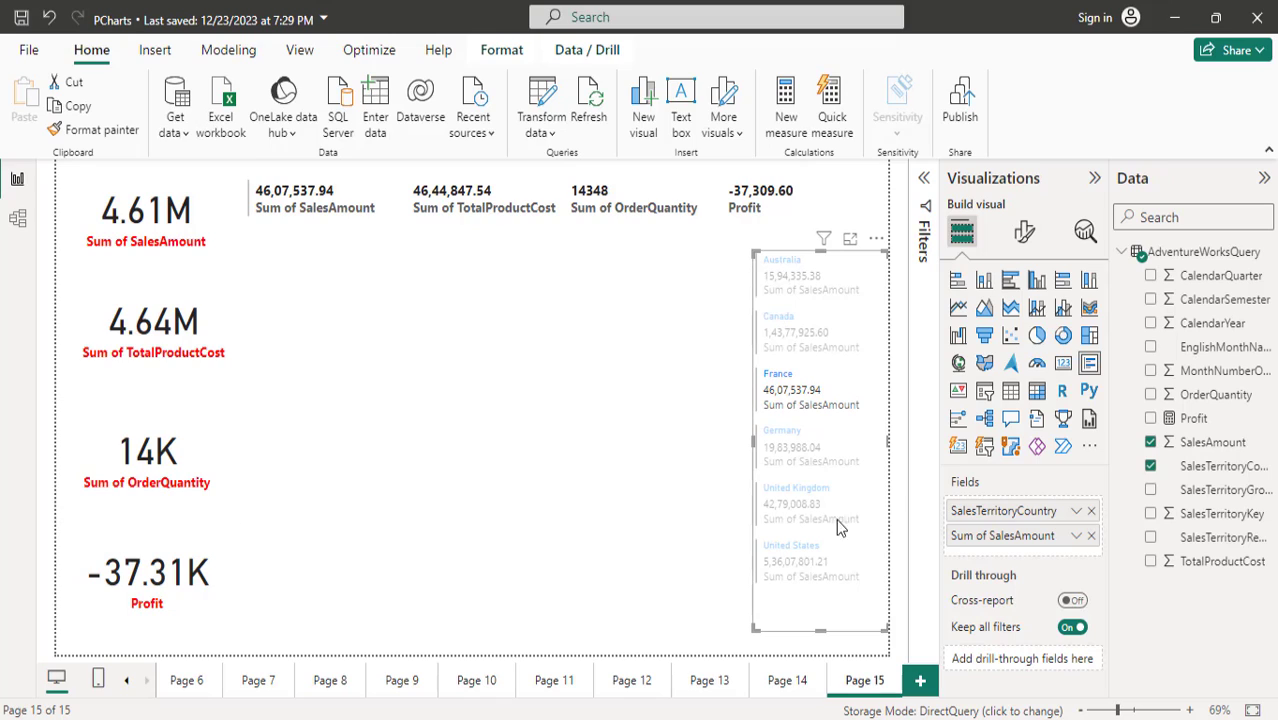
pyautogui.click(815, 452)
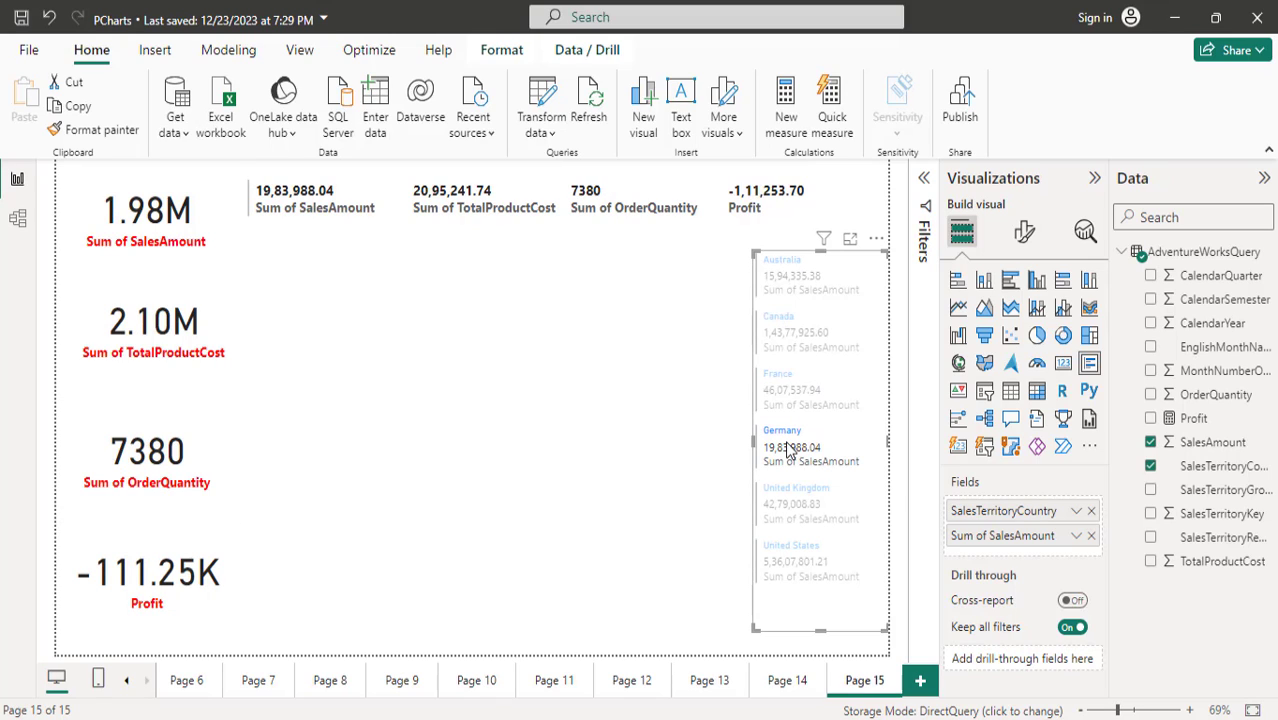
pyautogui.click(787, 450)
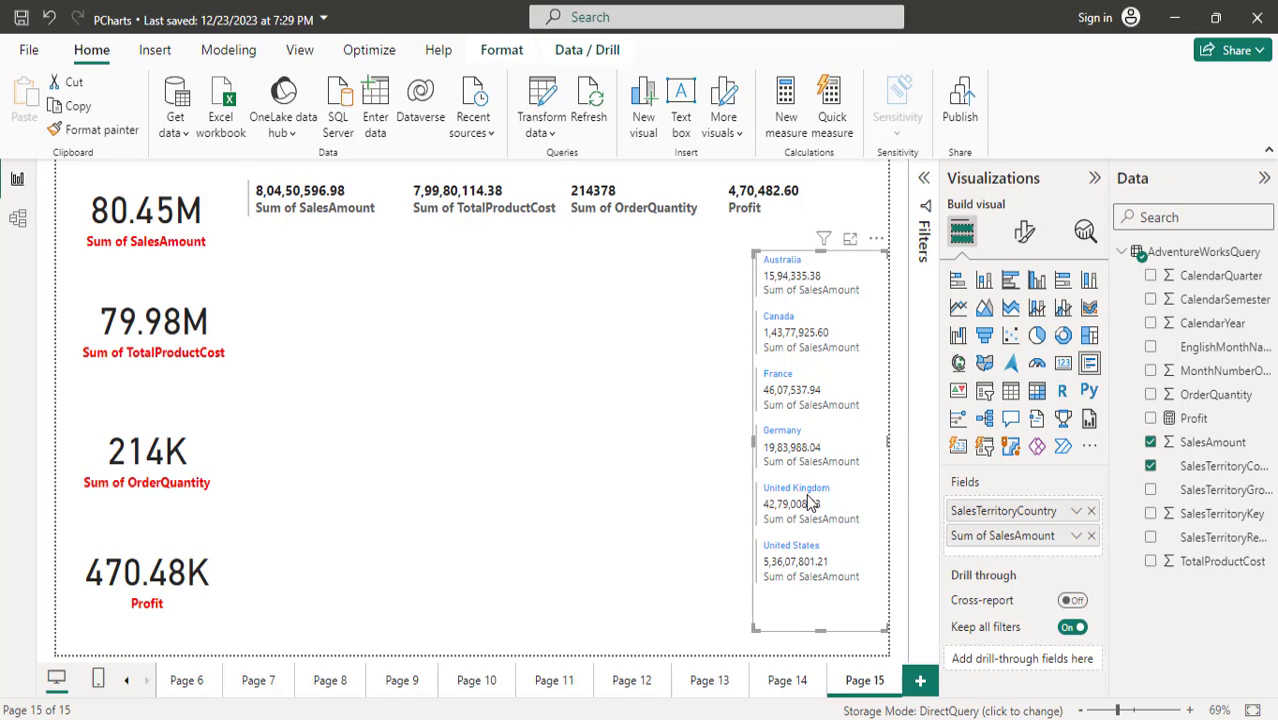
pyautogui.click(590, 478)
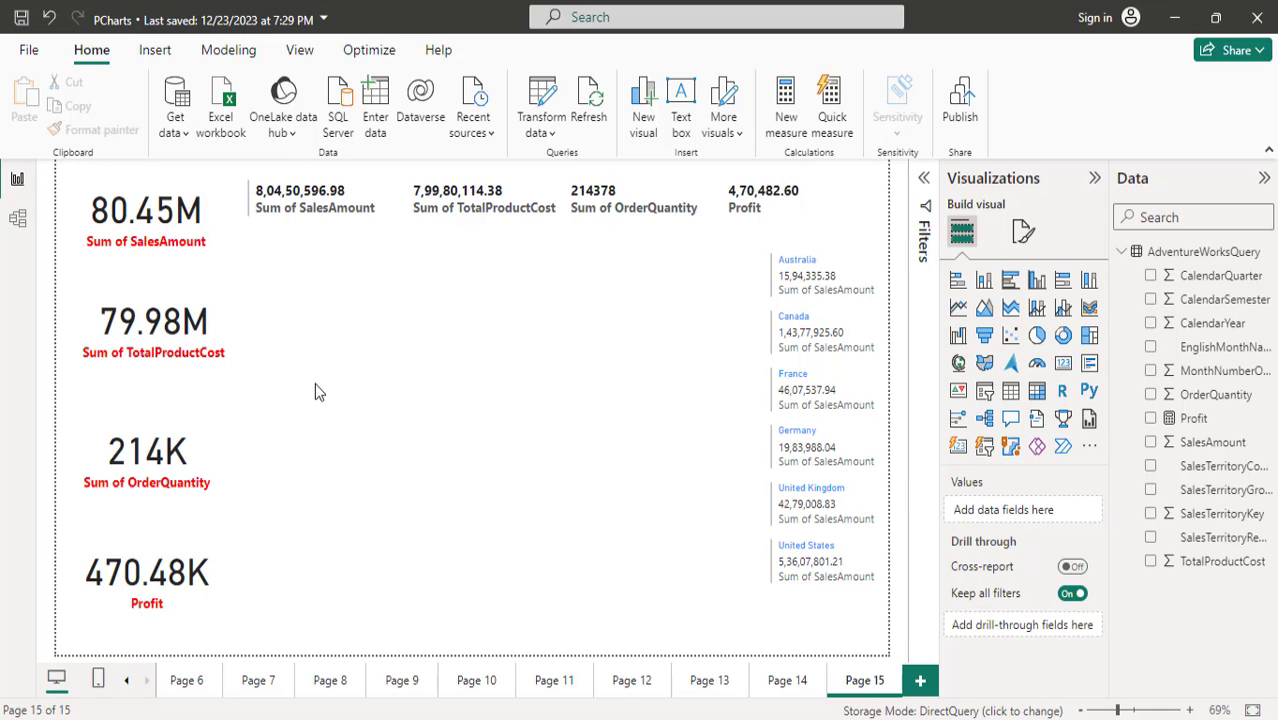
pyautogui.click(812, 452)
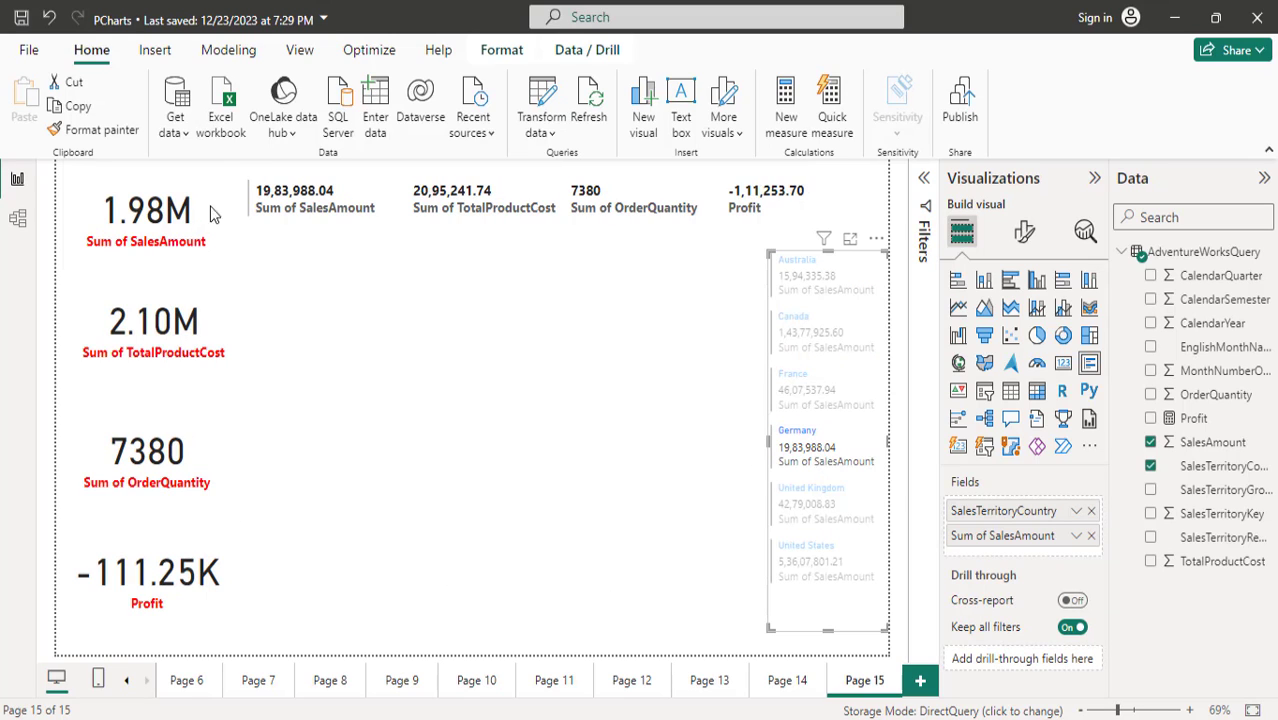
pyautogui.click(815, 560)
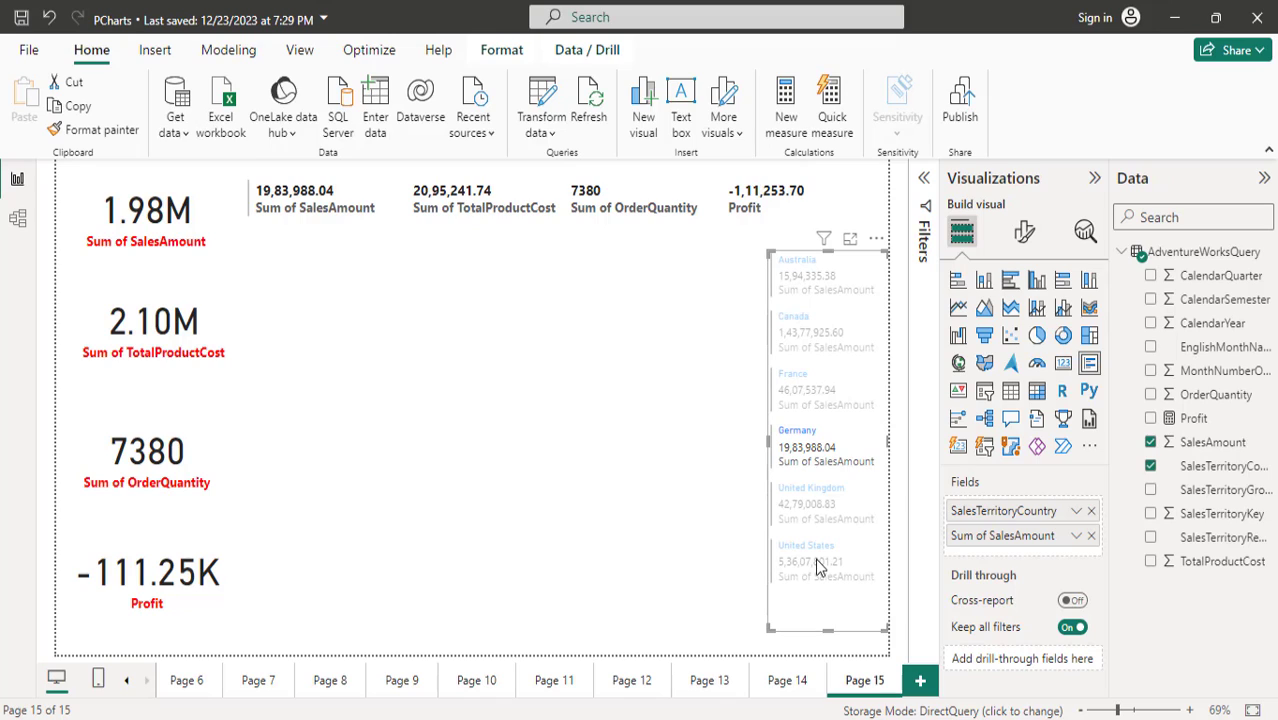